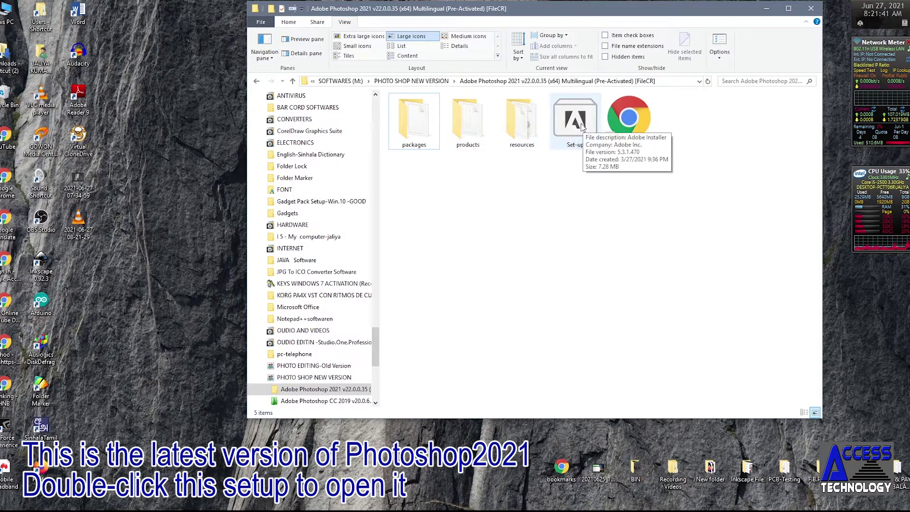
Run Set-up from the Adobe Photoshop 2021 folder to start the installer.
double_click(583, 127)
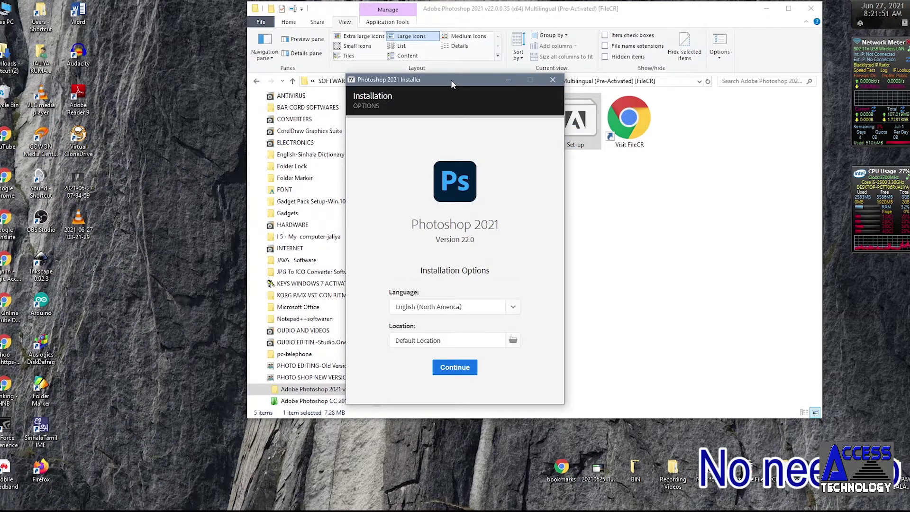
Install with English (North America) and the default location, then close the finished installer.
left_click_drag(452, 84, 427, 46)
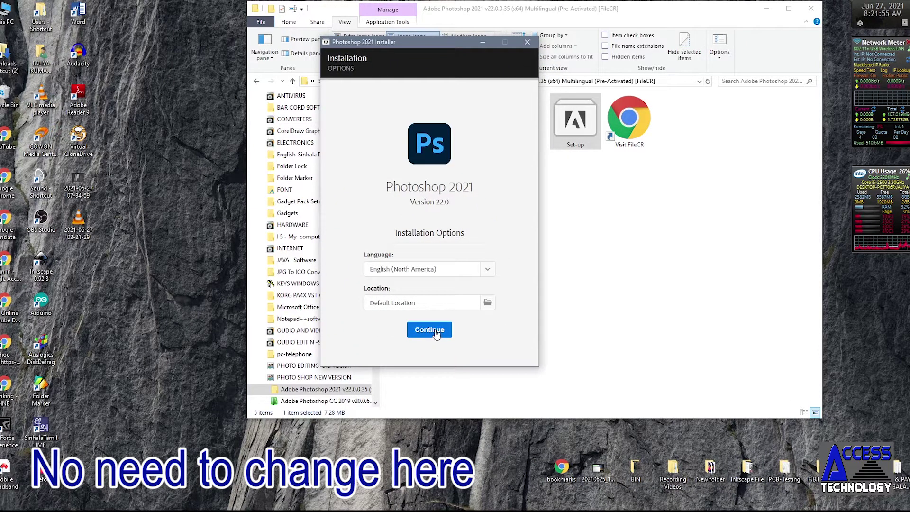
left_click(488, 304)
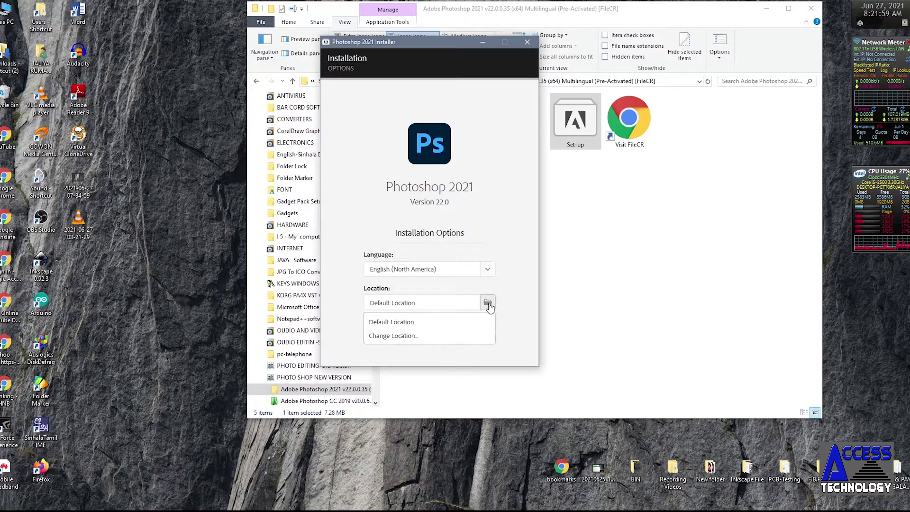
left_click(516, 309)
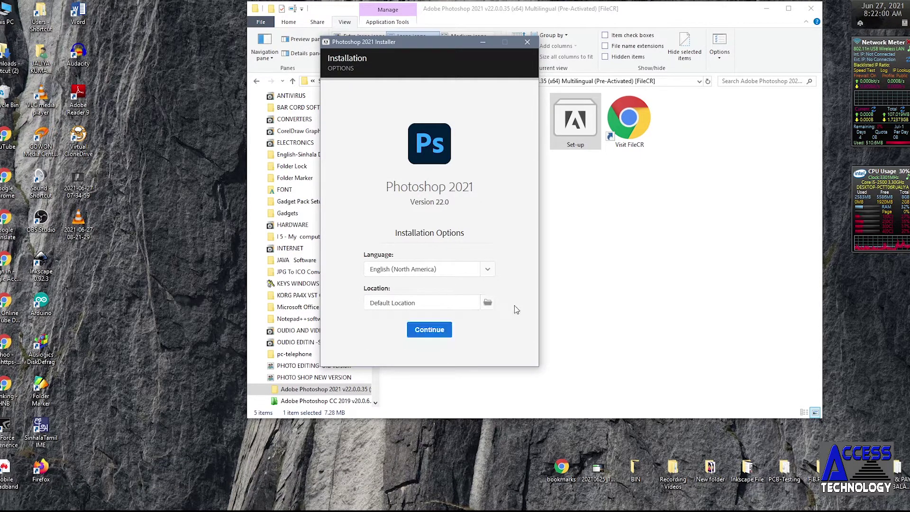
left_click(430, 330)
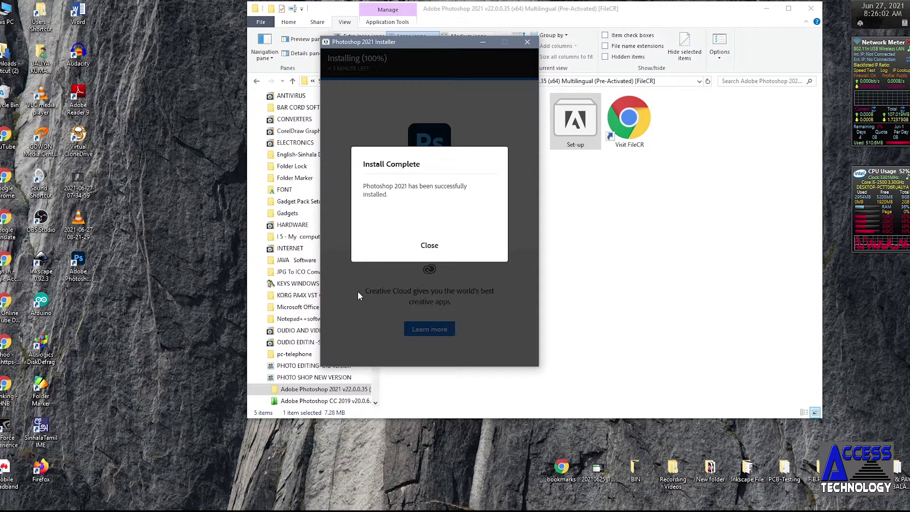
left_click(430, 246)
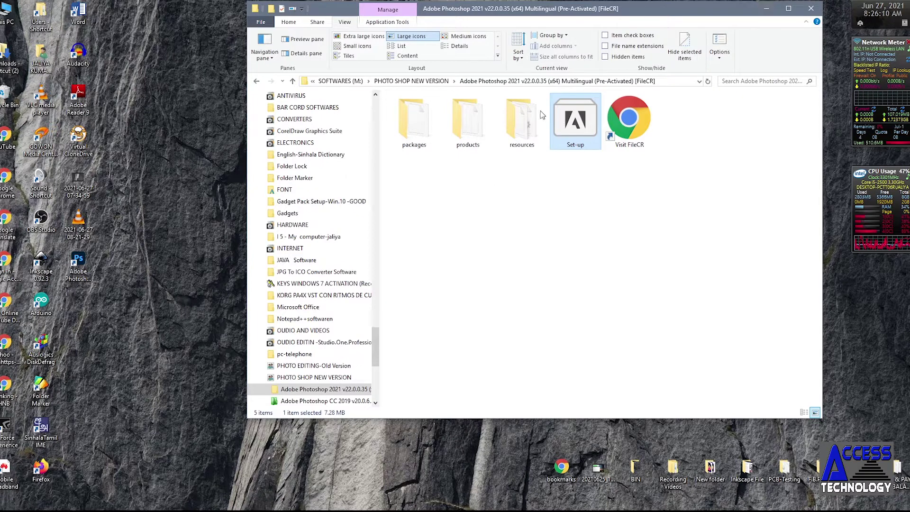
Refresh the desktop, close File Explorer, and launch Photoshop 2021 from its desktop icon.
left_click(178, 188)
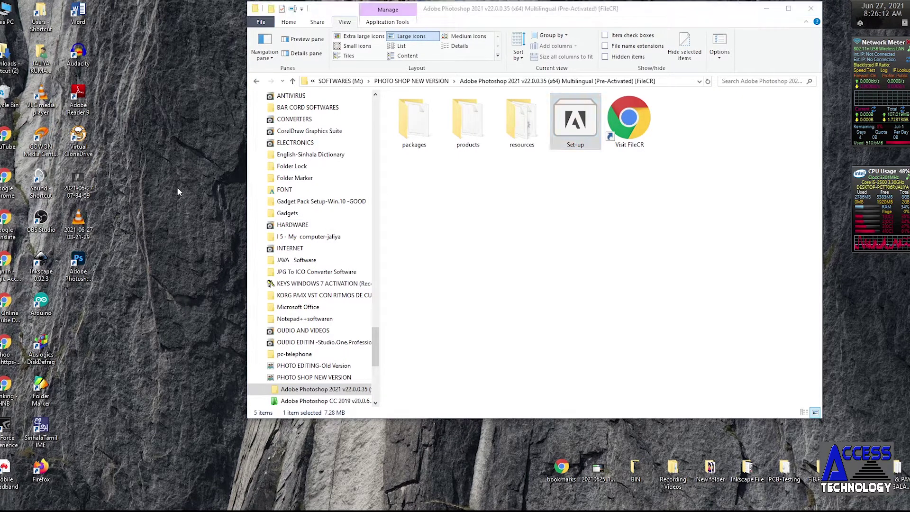
right_click(180, 189)
left_click(204, 217)
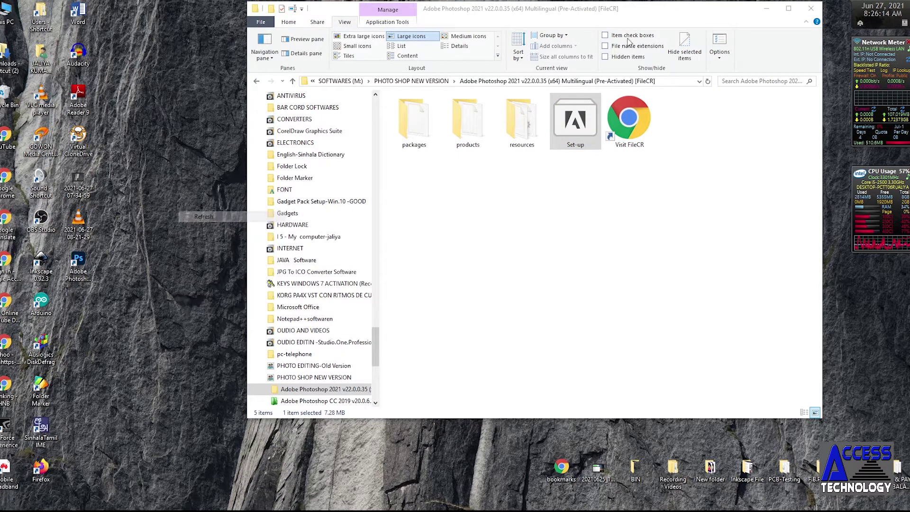
left_click(767, 10)
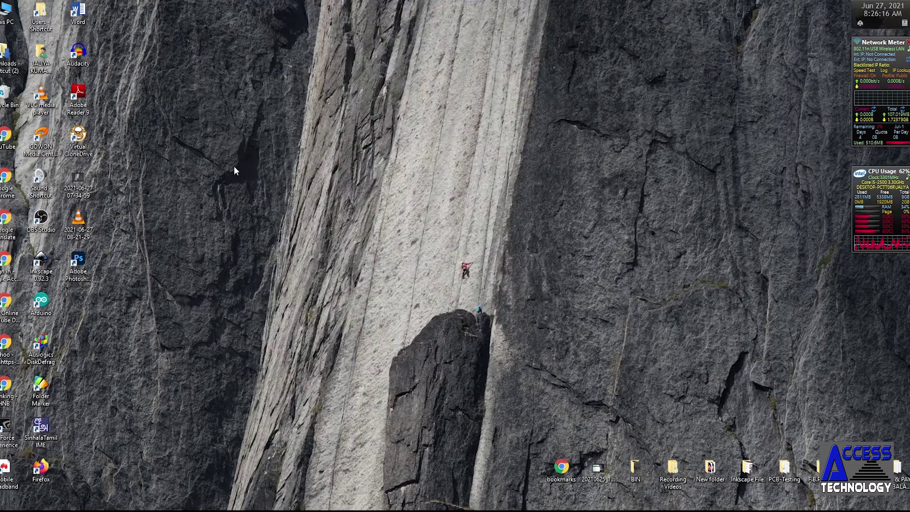
left_click(77, 262)
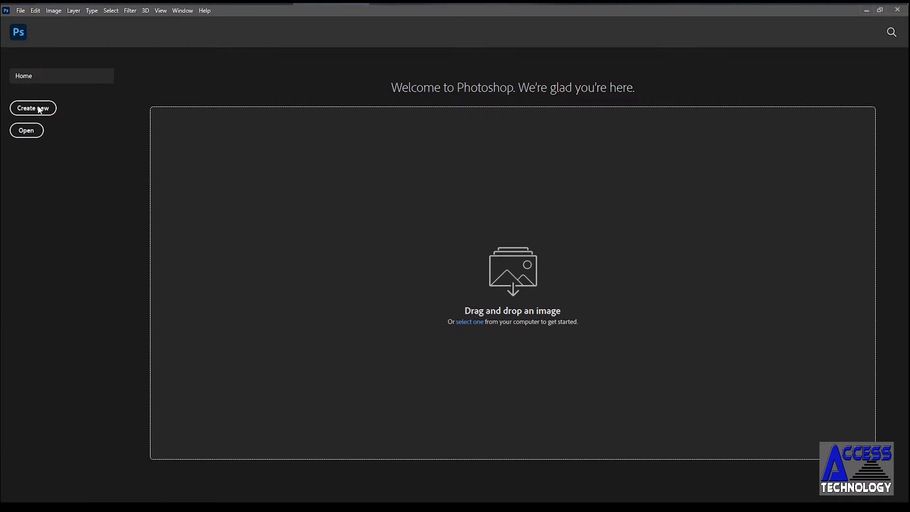
Open the New Document dialog and keep the resolution in Pixels/Inch.
left_click(36, 109)
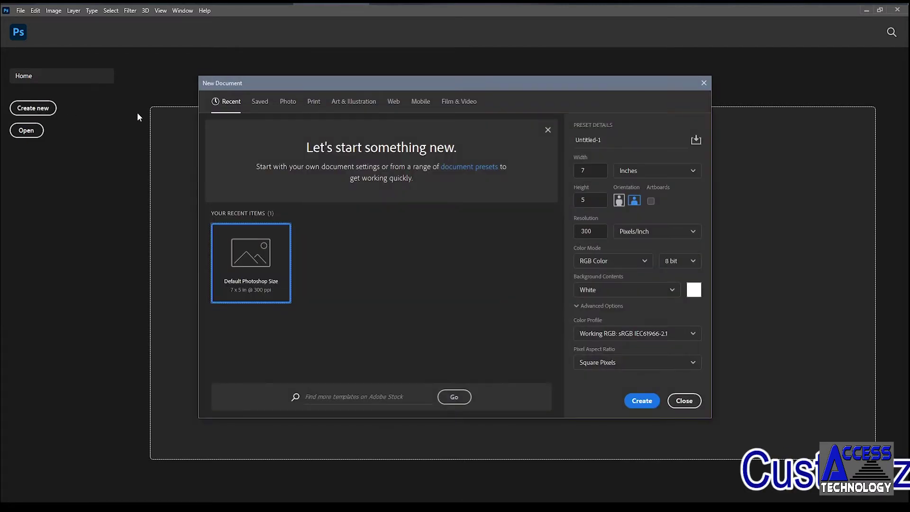
mouse_move(474, 84)
left_mouse_down()
mouse_move(396, 62)
mouse_move(405, 51)
mouse_move(431, 53)
left_mouse_up()
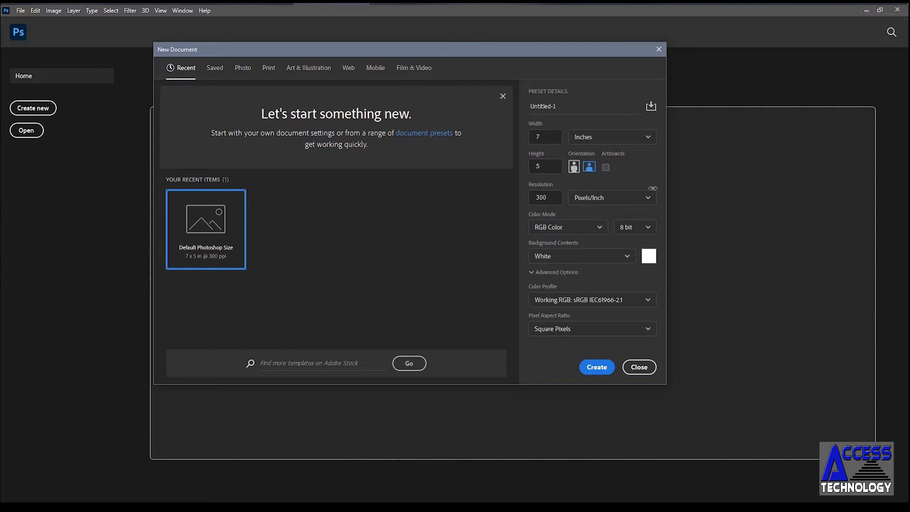
left_click(648, 201)
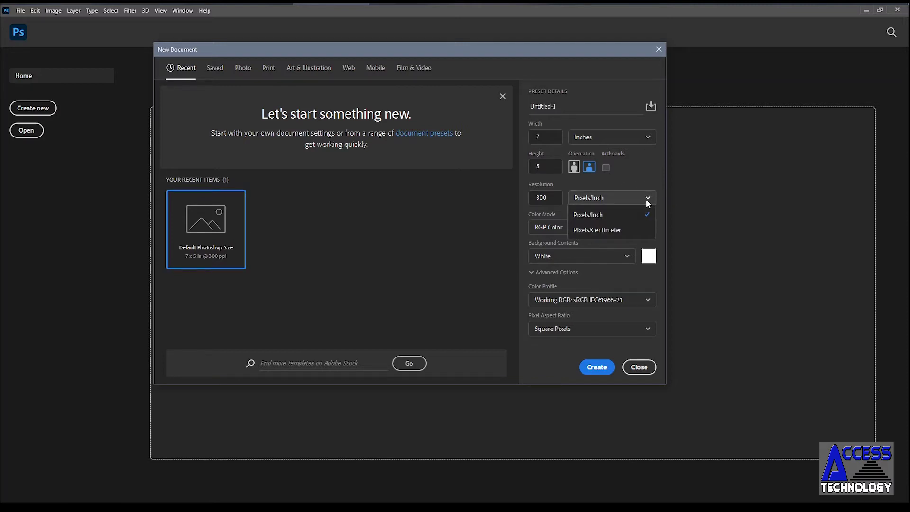
left_click(648, 209)
left_click_drag(556, 51, 527, 66)
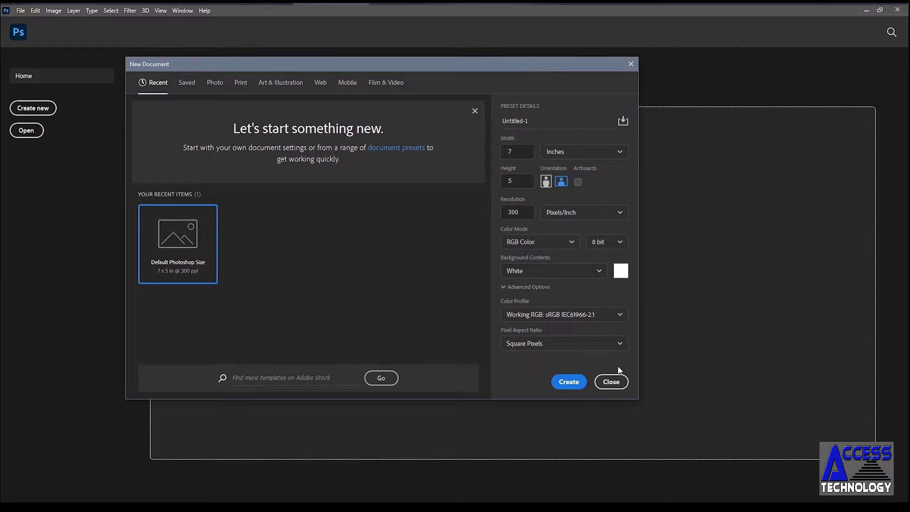
Keep the width in inches and Square Pixels aspect ratio, then view Saved presets.
left_click(622, 153)
left_click(623, 152)
left_click(621, 346)
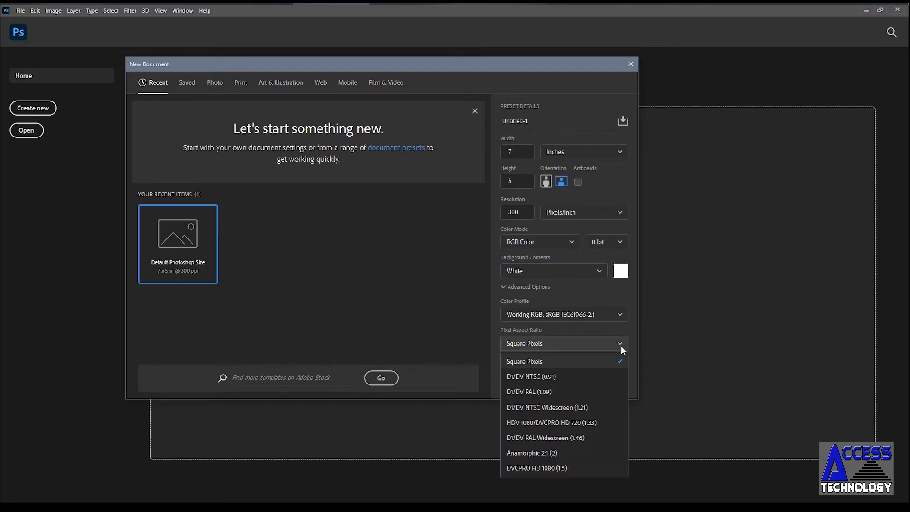
left_click(621, 345)
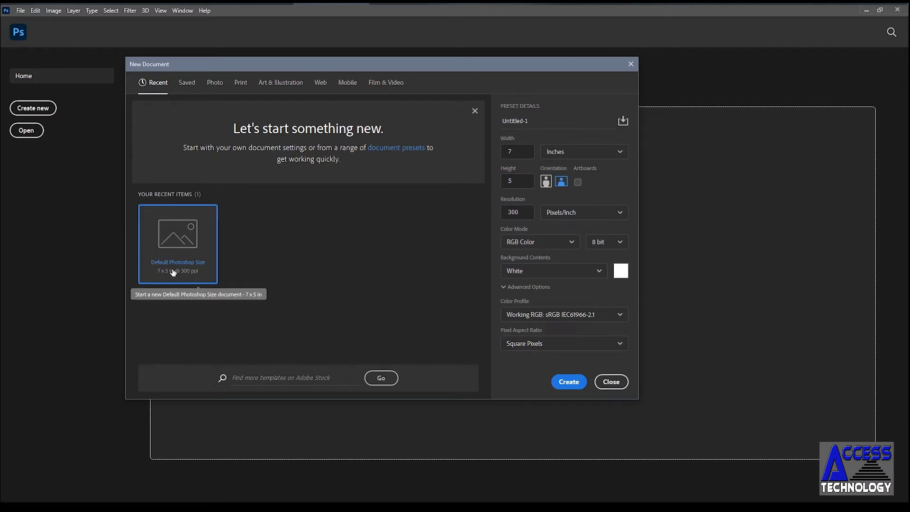
left_click(185, 84)
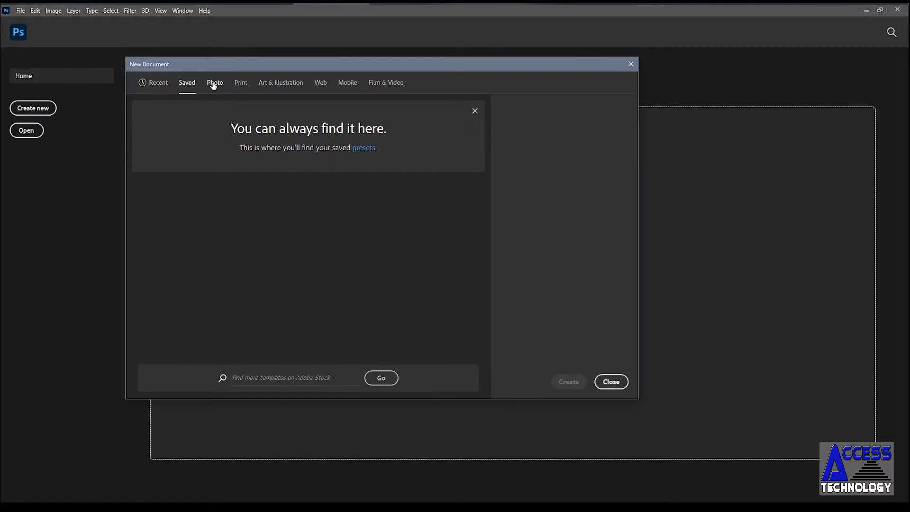
Browse the preset tabs and create a blank document from Print > A4 (210 × 297 mm).
left_click(214, 85)
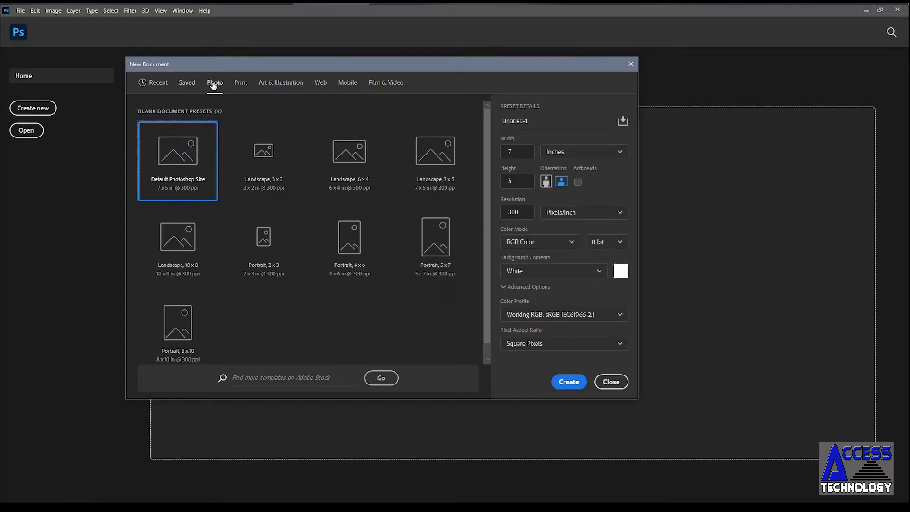
left_click(239, 87)
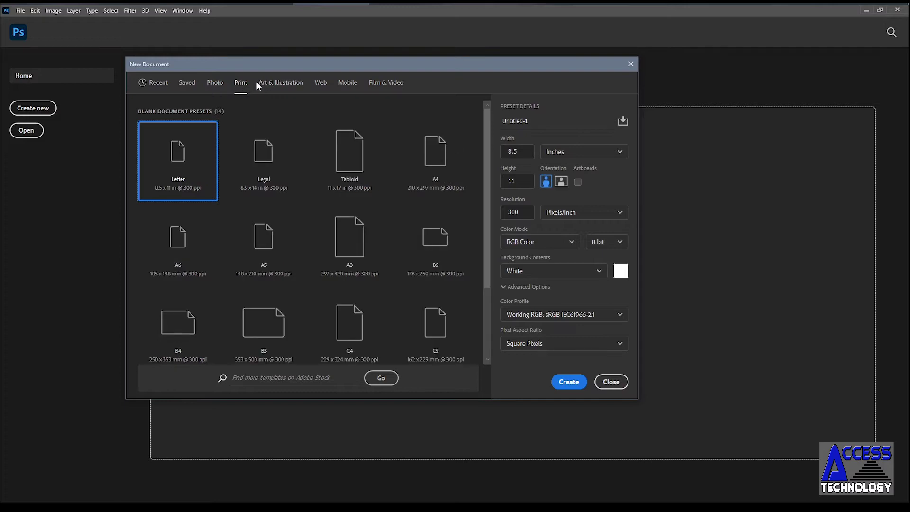
left_click(281, 84)
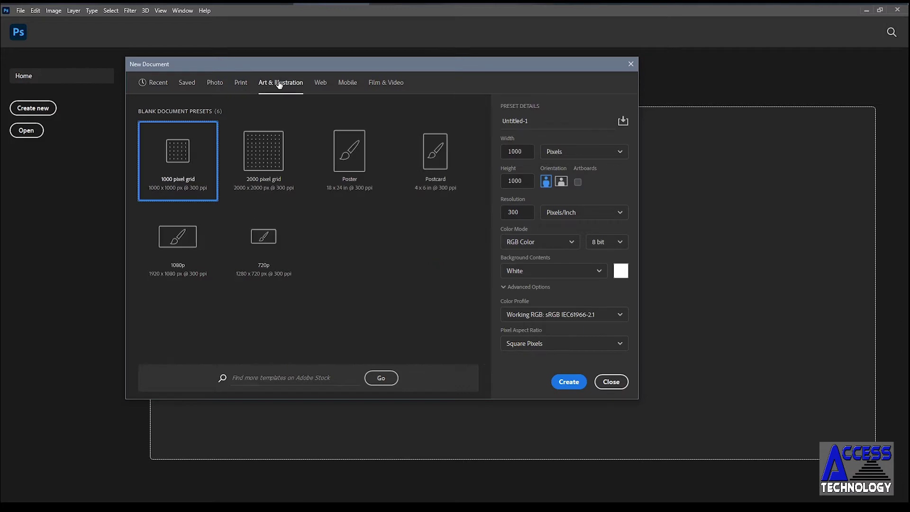
left_click(323, 83)
left_click(238, 84)
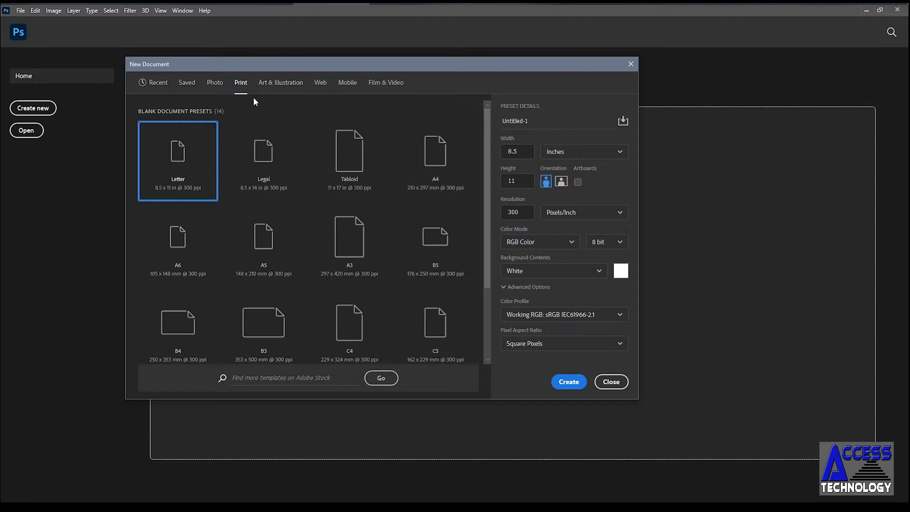
left_click(437, 164)
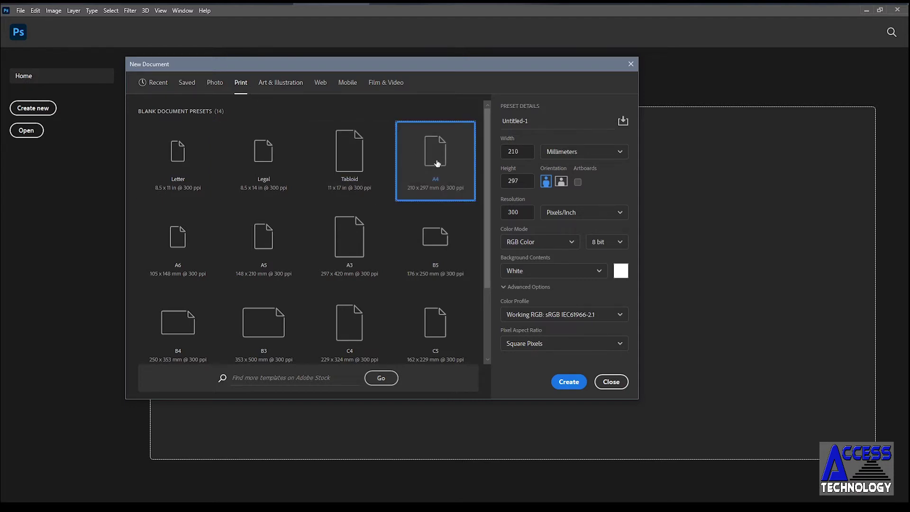
left_click(571, 383)
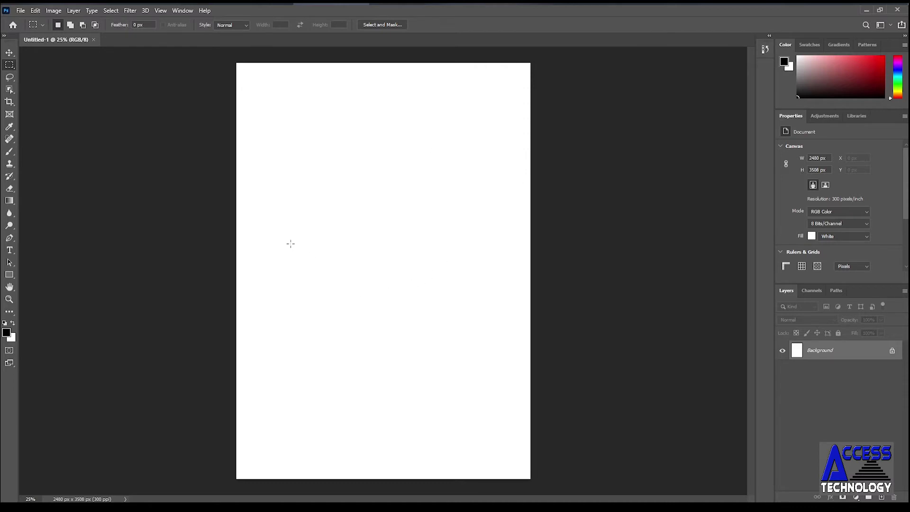
Select the Move tool and look through the File, Image, document-tab and View menus.
left_click(9, 53)
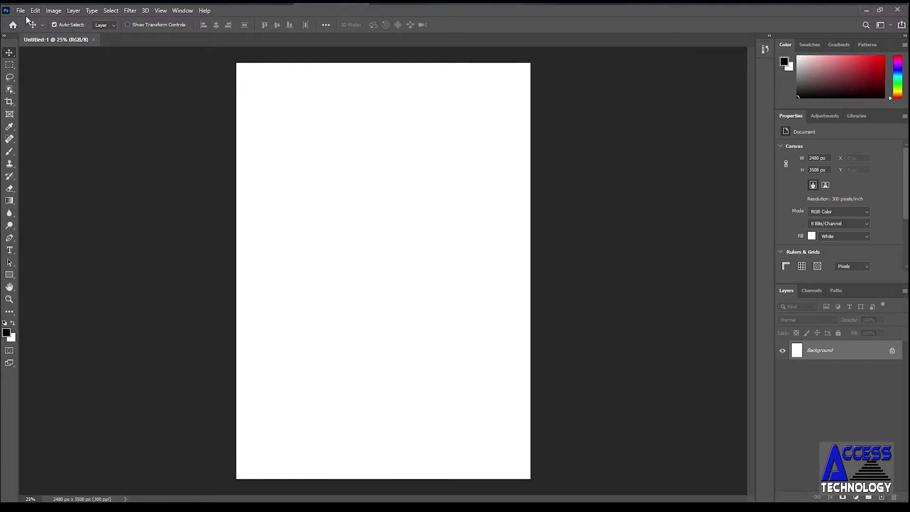
left_click(21, 11)
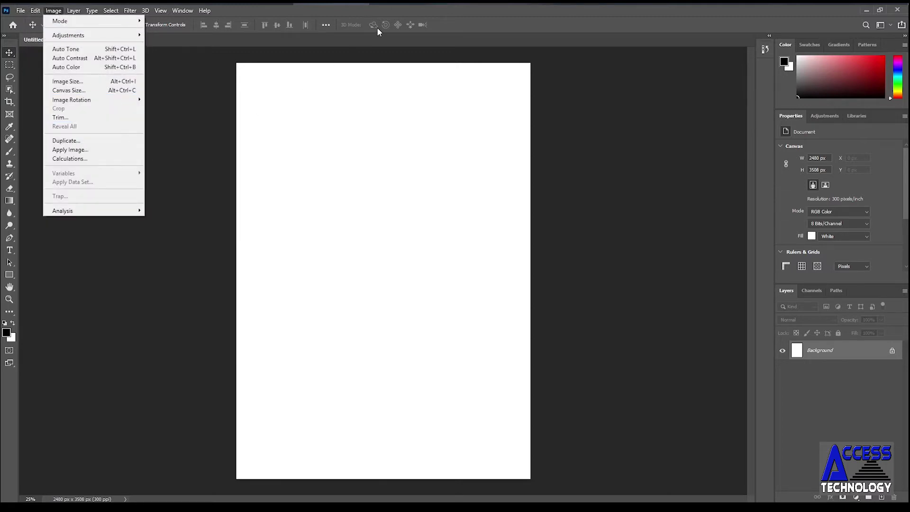
left_click(399, 6)
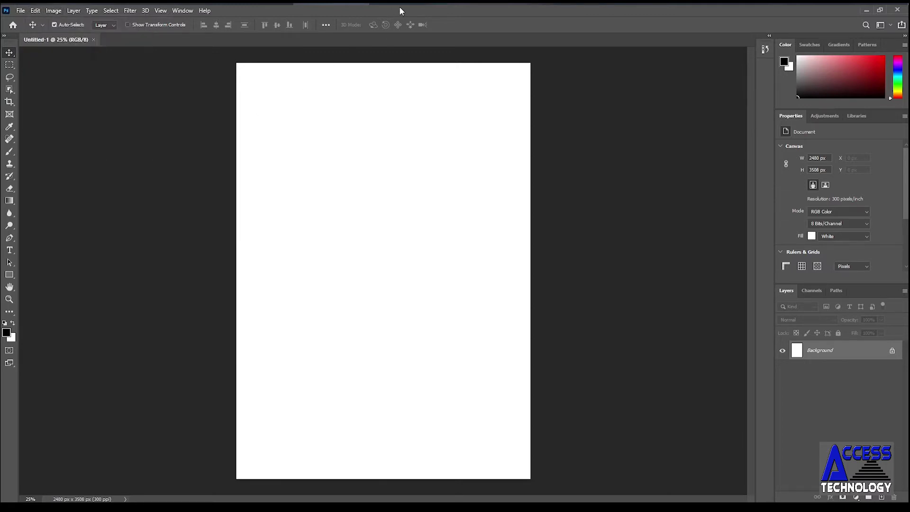
right_click(397, 38)
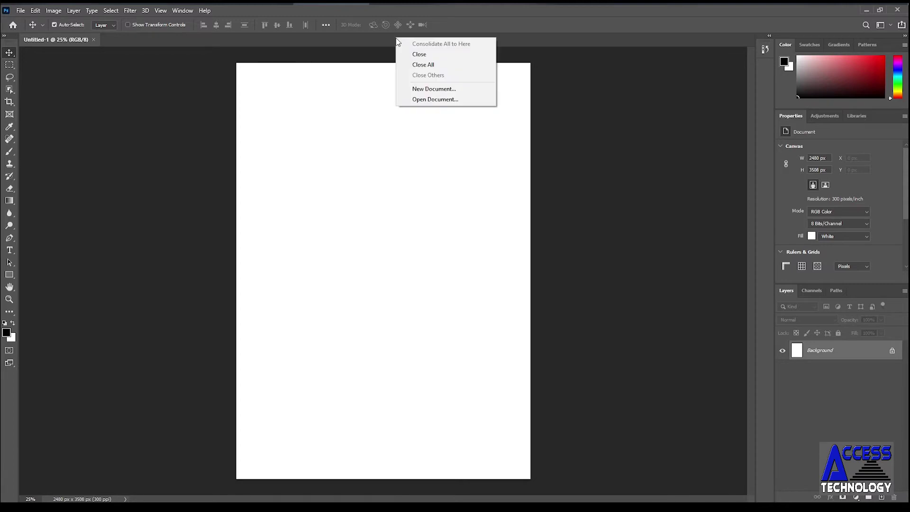
left_click(161, 10)
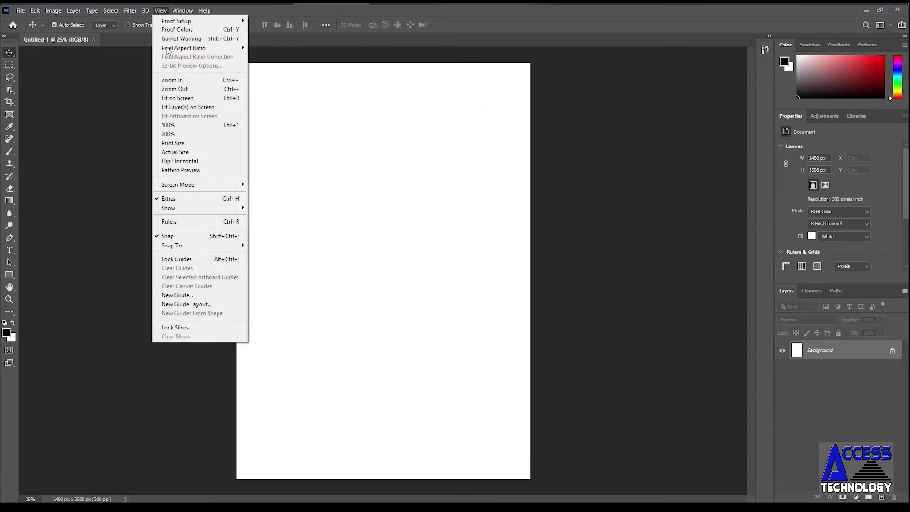
Turn on rulers measured in centimeters so the A4 canvas reads 21 × 29.7 cm.
left_click(160, 223)
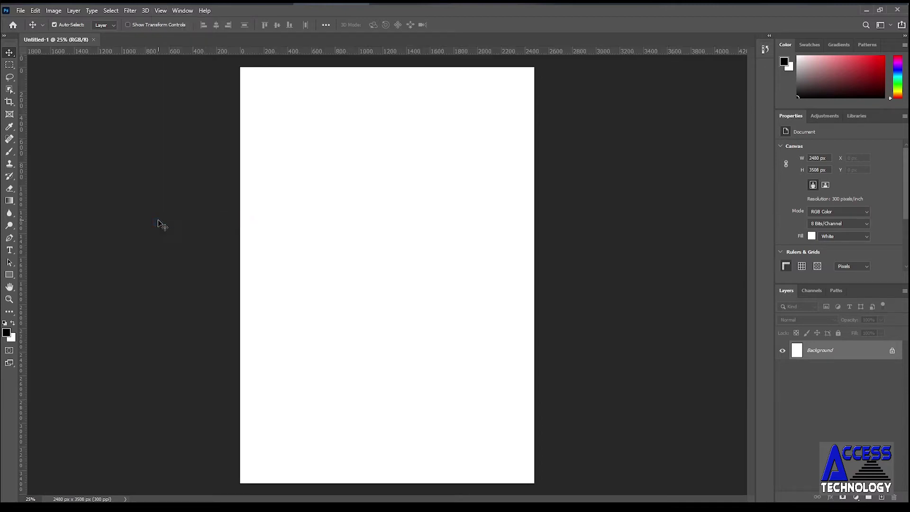
right_click(424, 53)
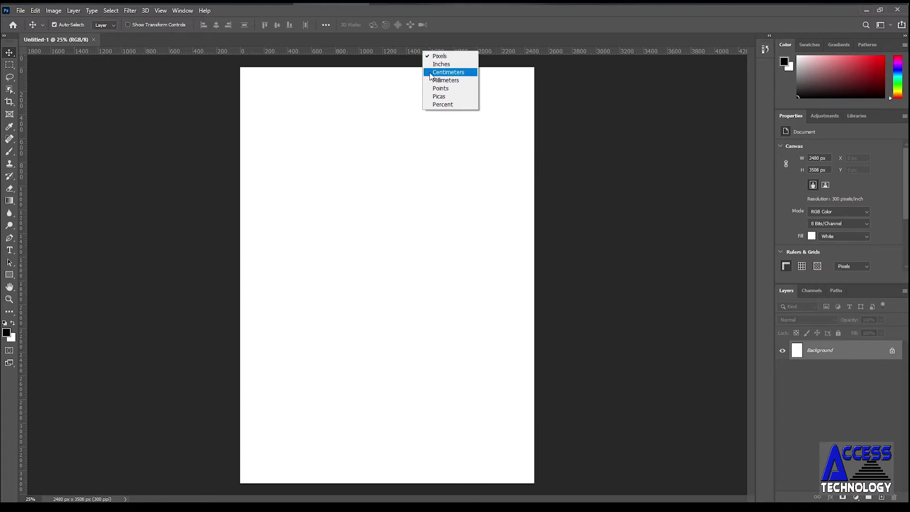
left_click(431, 73)
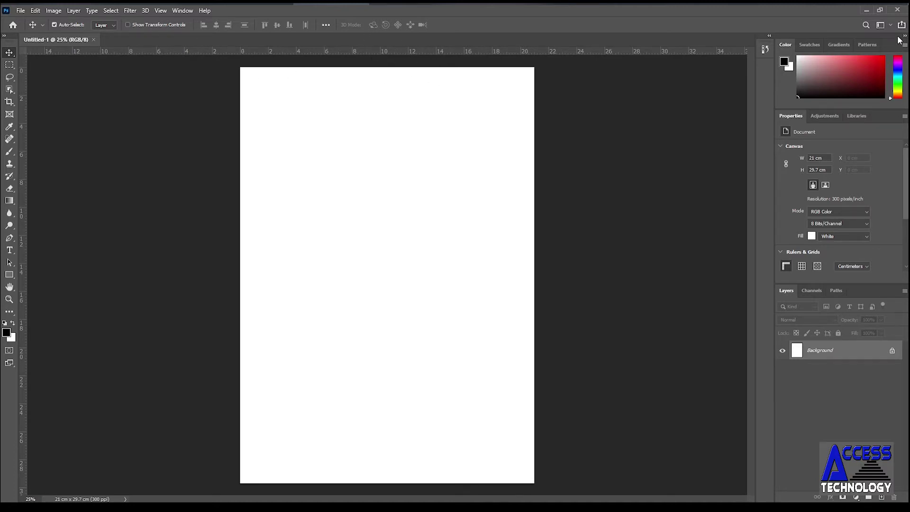
left_click(891, 27)
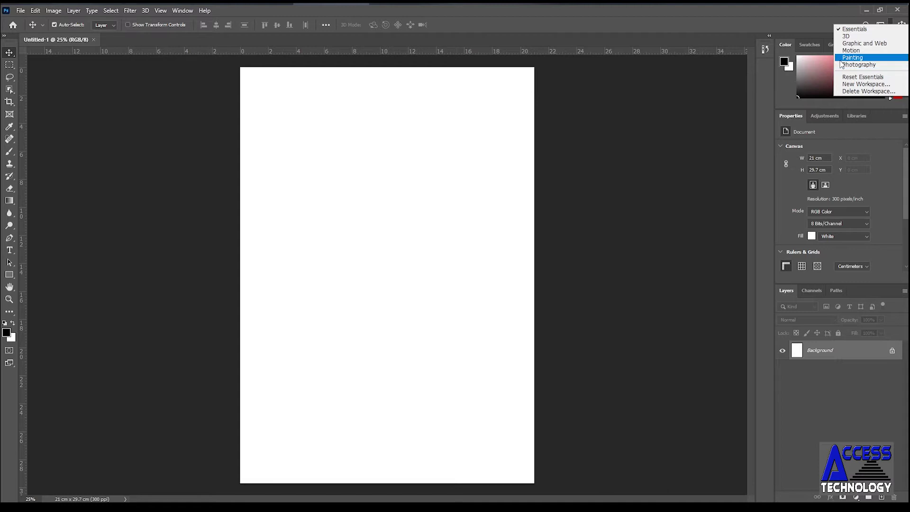
Switch the workspace to Photography, then Painting, then another panel layout.
left_click(842, 65)
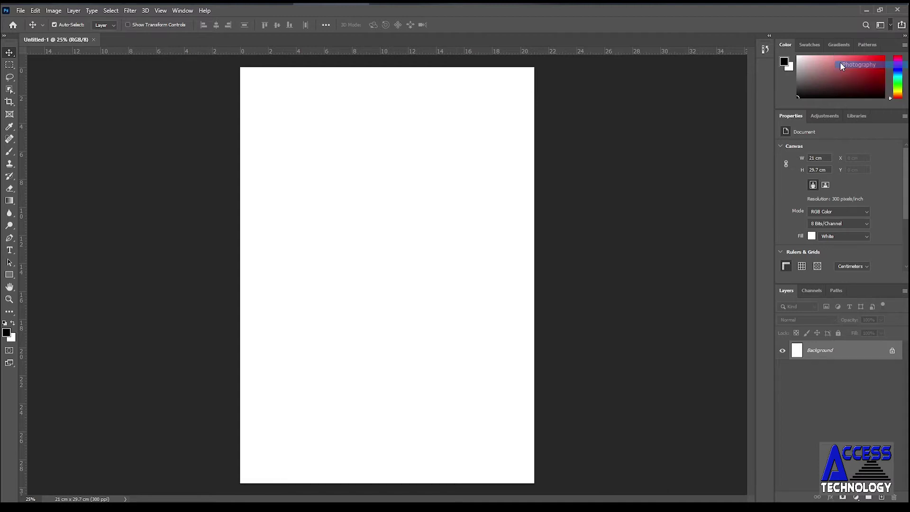
left_click(890, 26)
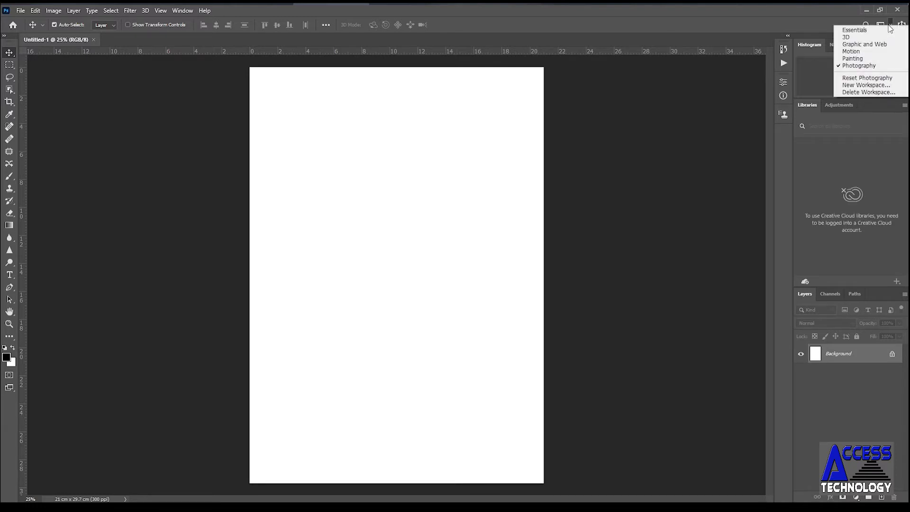
left_click(842, 59)
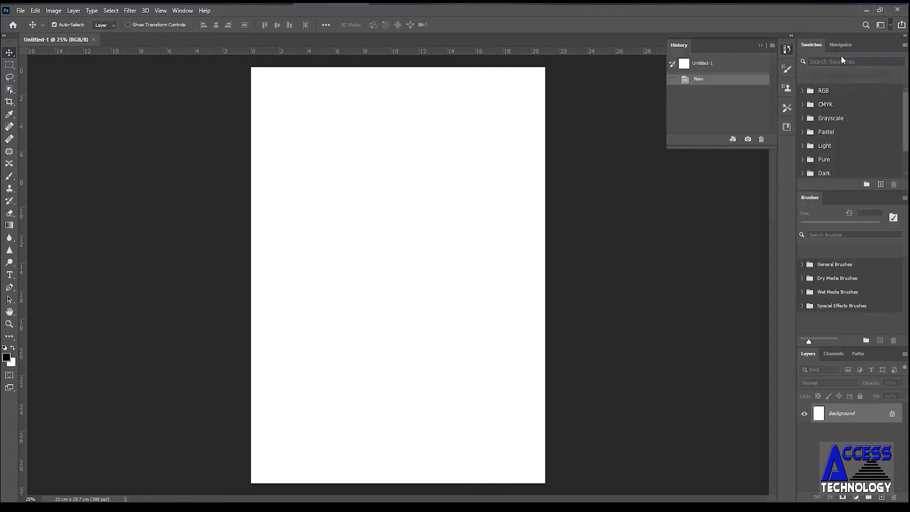
left_click(890, 26)
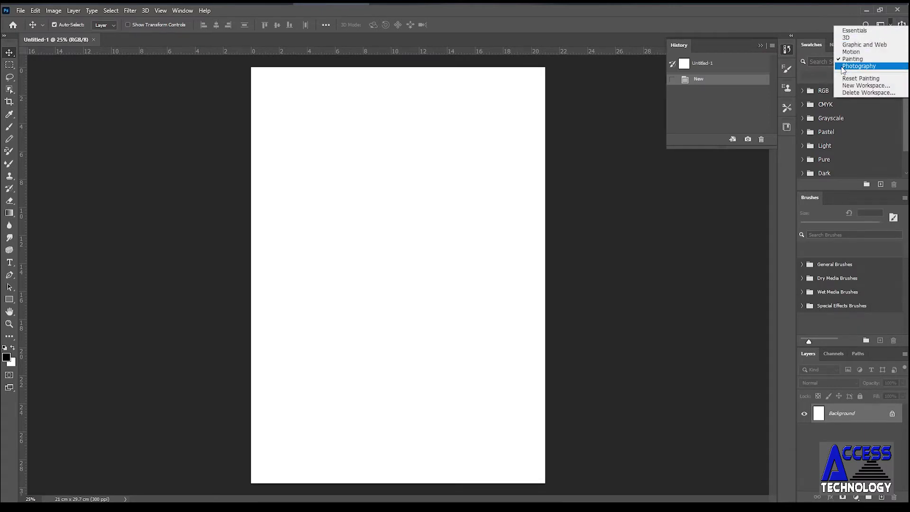
left_click(841, 45)
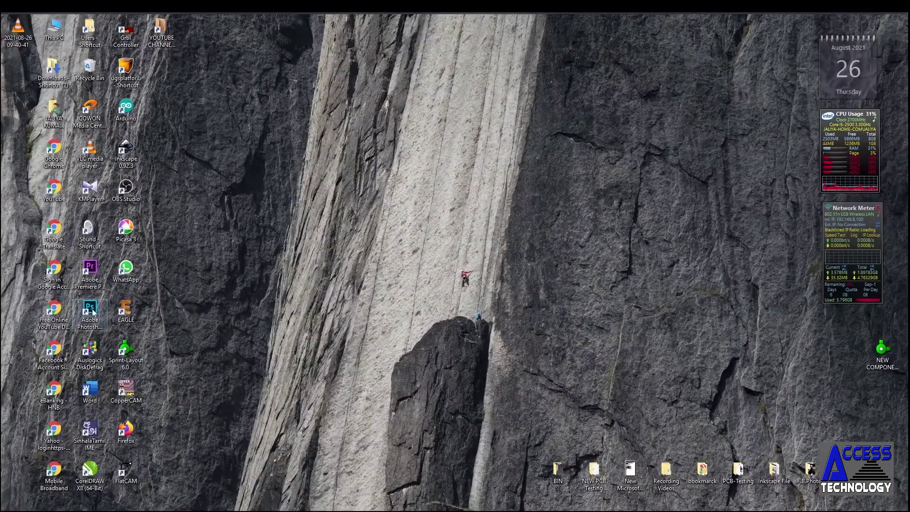
Relaunch Photoshop from its desktop shortcut to reach the Welcome screen.
double_click(94, 311)
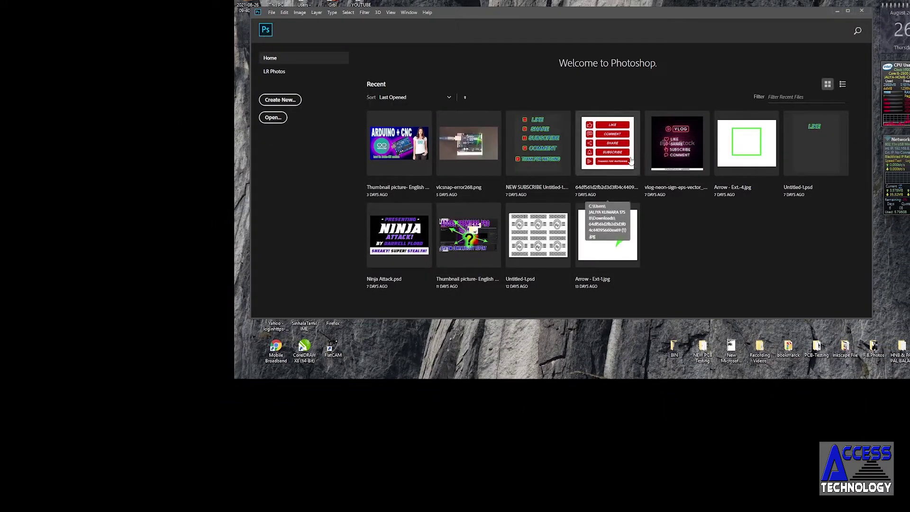
Browse the preset tabs, then create a white Print > A4 document (210 × 297 mm, 300 ppi).
left_click(278, 100)
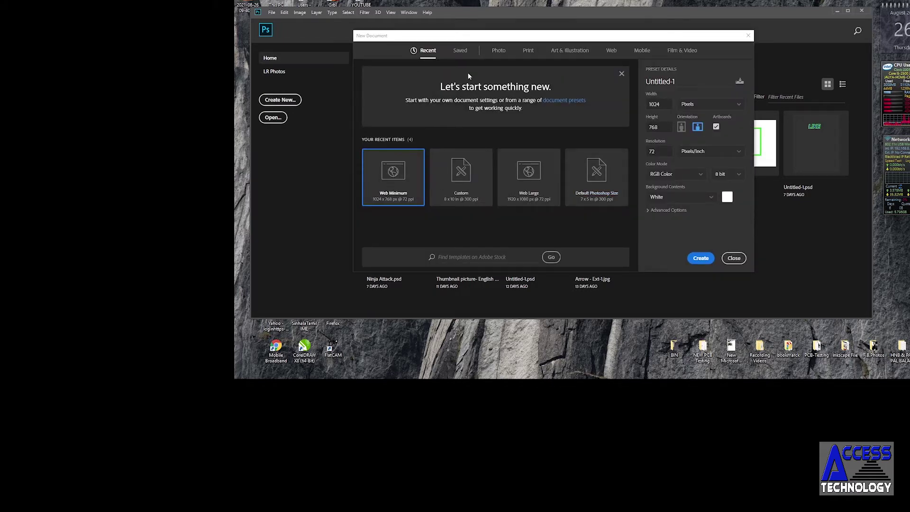
left_click(460, 50)
left_click(498, 50)
left_click(528, 50)
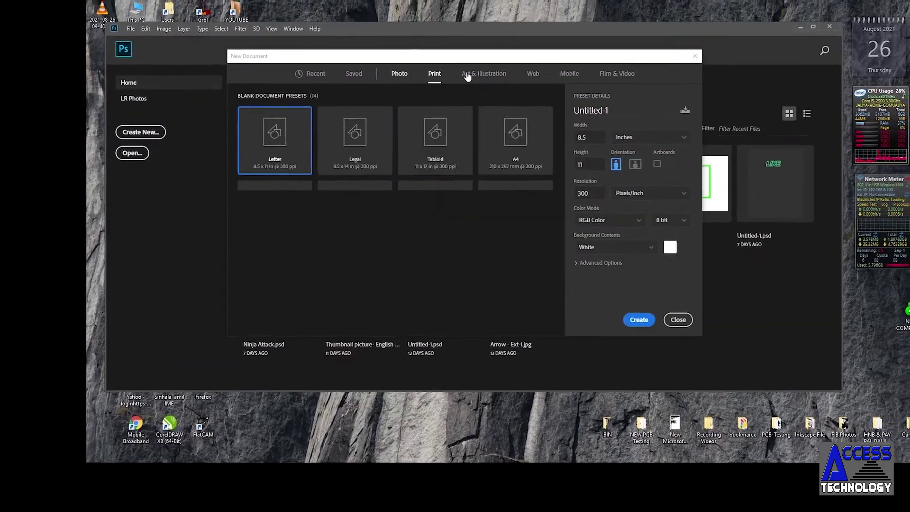
left_click(484, 74)
left_click(533, 74)
left_click(569, 74)
left_click(617, 73)
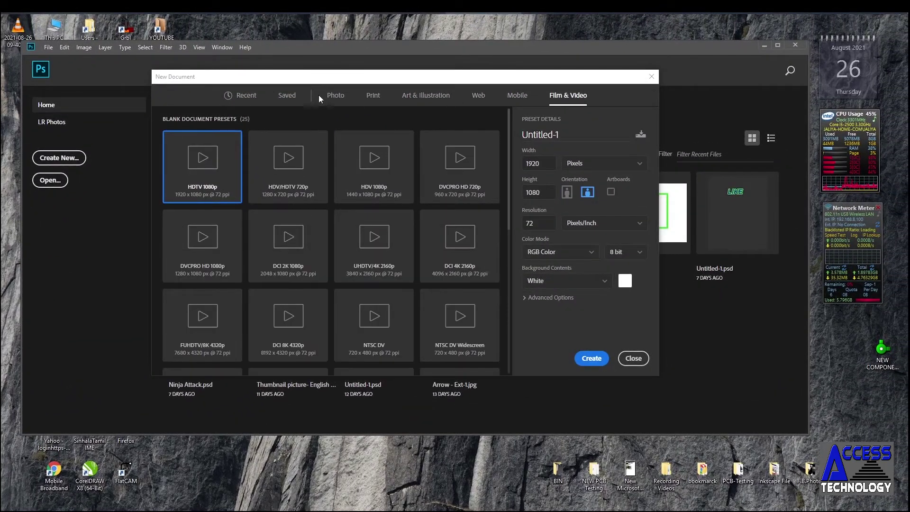
left_click(373, 97)
left_click(460, 163)
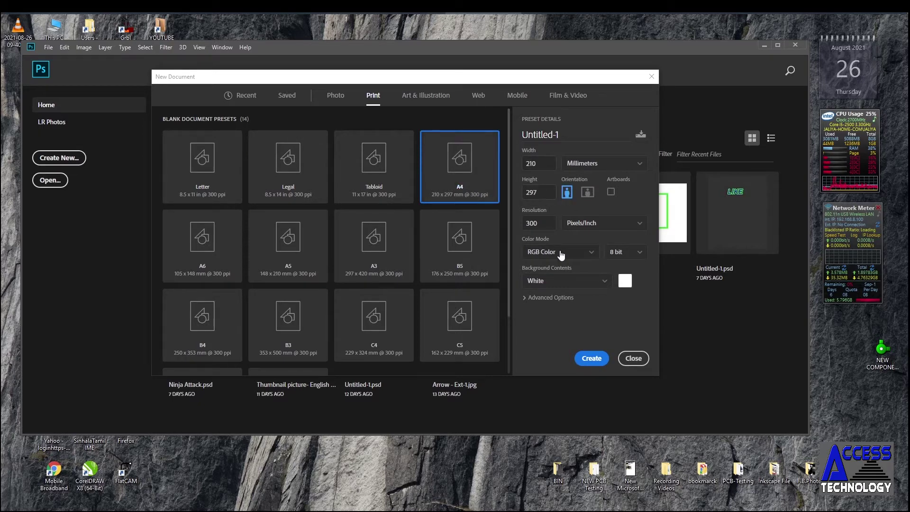
left_click(593, 358)
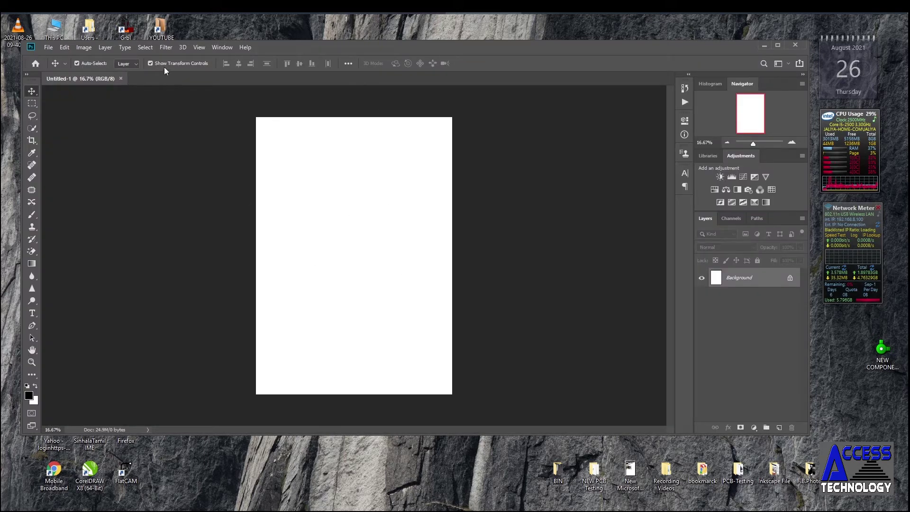
Enable View > Rulers around the A4 canvas and switch the ruler units to Centimeters.
left_click(199, 48)
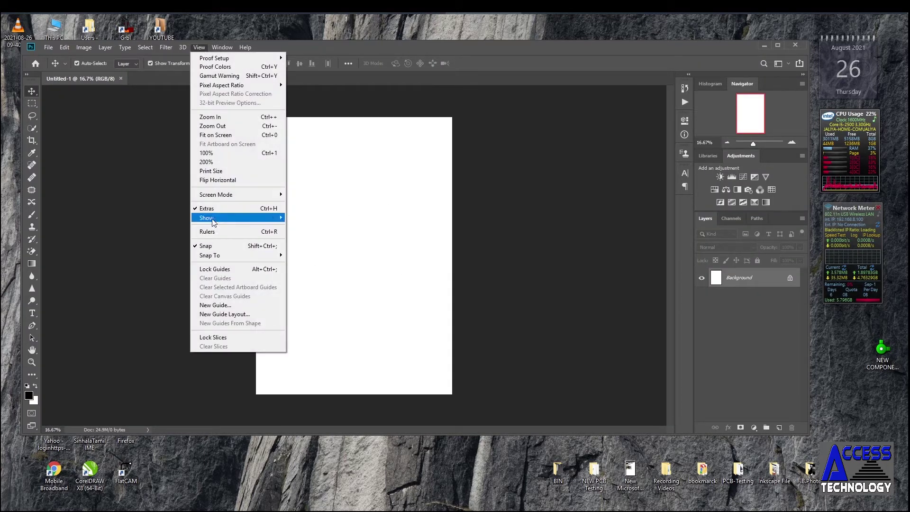
left_click_drag(316, 47, 357, 92)
left_click(226, 94)
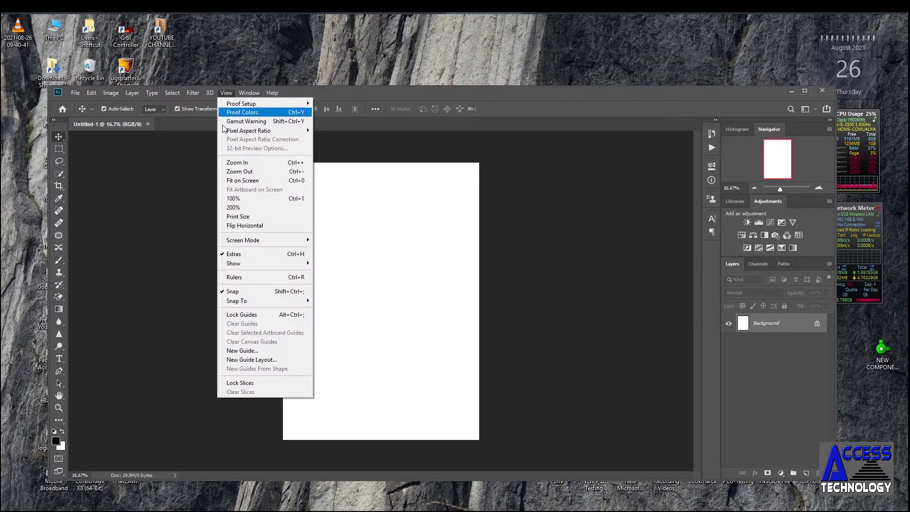
left_click(226, 279)
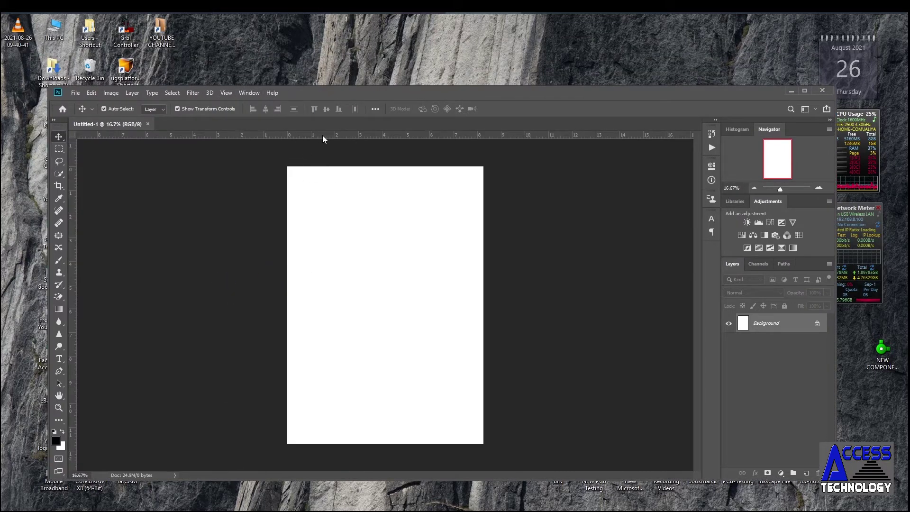
right_click(298, 132)
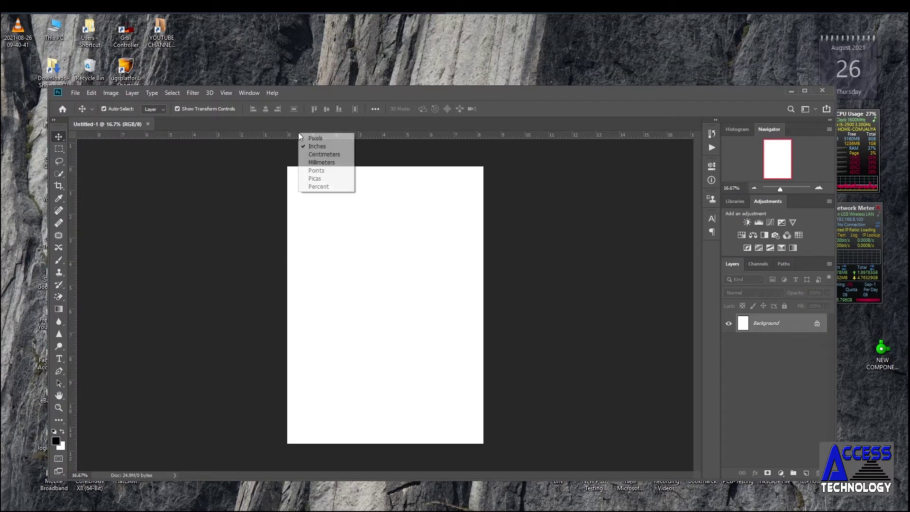
left_click(315, 154)
left_click_drag(417, 93, 393, 27)
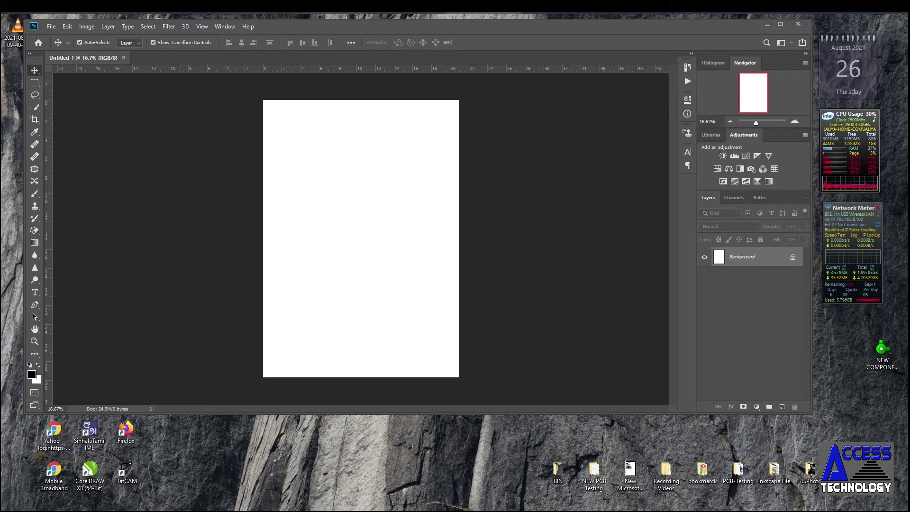
Drag the blue lotus photo from the F.B.Photos folder onto the A4 page and commit it.
double_click(809, 471)
left_click_drag(518, 26, 693, 122)
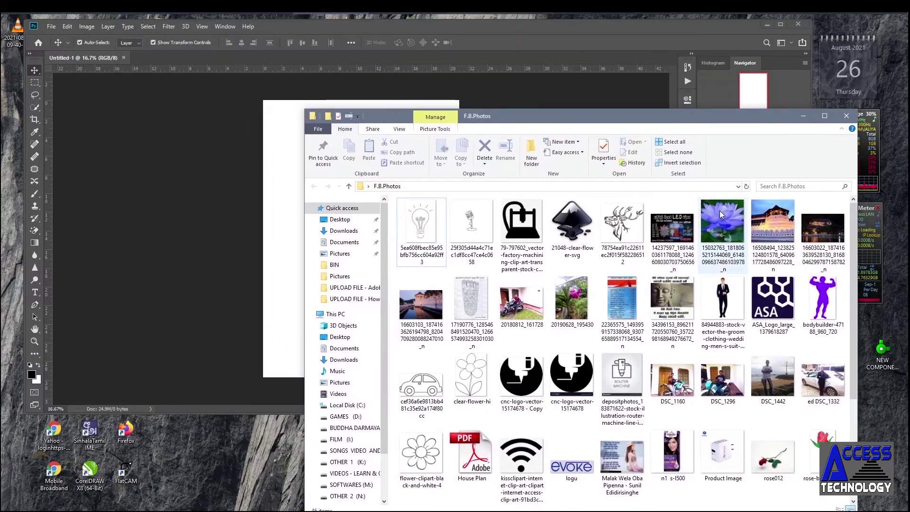
left_click(278, 177)
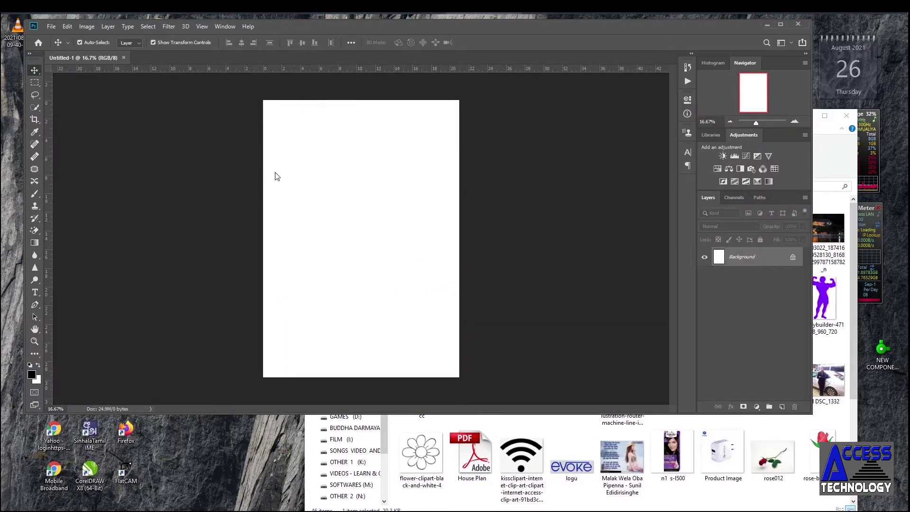
left_click_drag(277, 176, 283, 173)
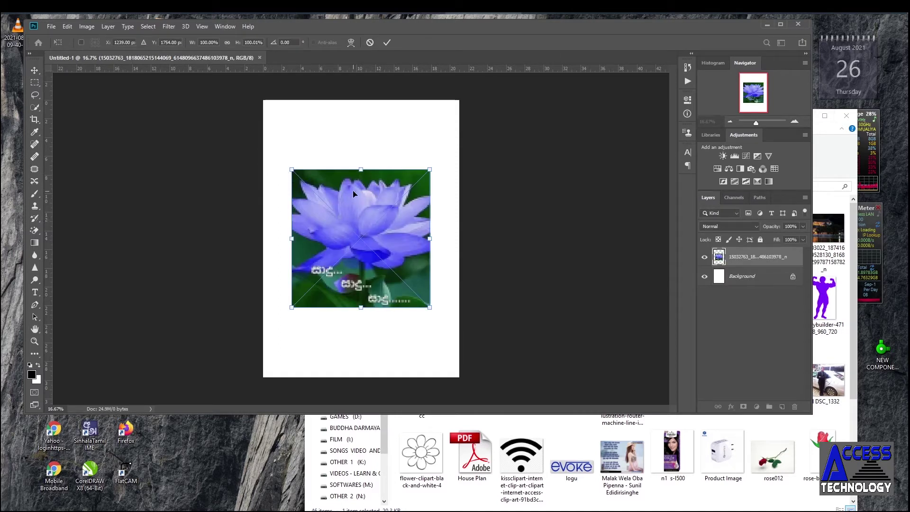
left_click(388, 44)
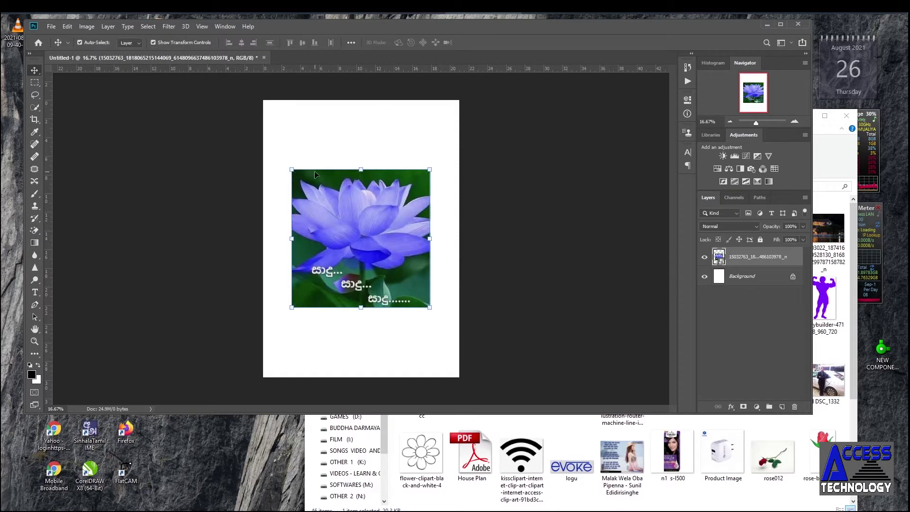
Scale the lotus photo up to about 122% and centre it horizontally.
left_click_drag(291, 169, 276, 153)
left_click_drag(430, 308, 446, 323)
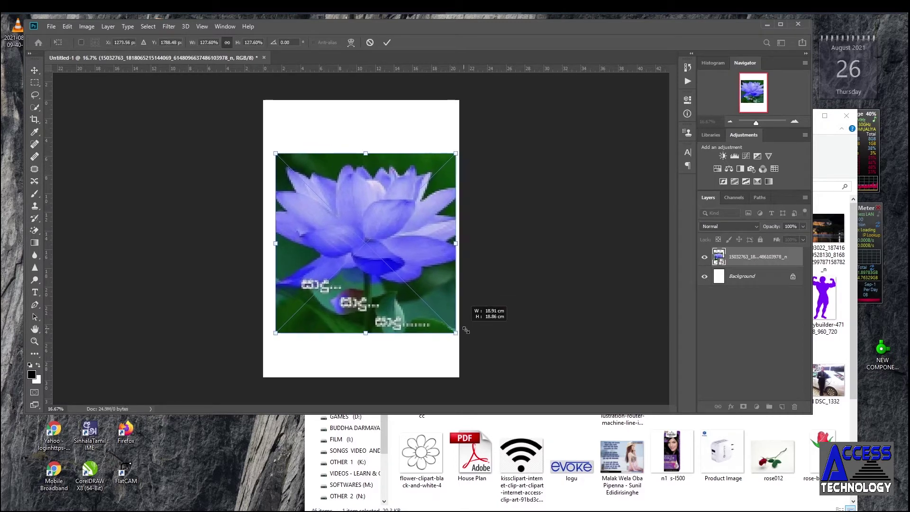
left_click_drag(418, 223, 419, 229)
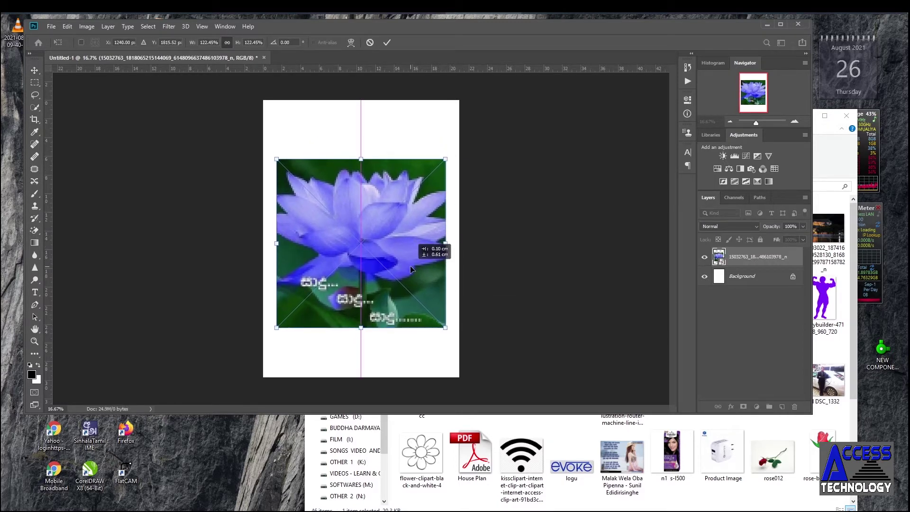
Commit the transform and add a Brightness/Contrast adjustment with brightness 22 and contrast 90.
left_click(387, 43)
left_click(723, 157)
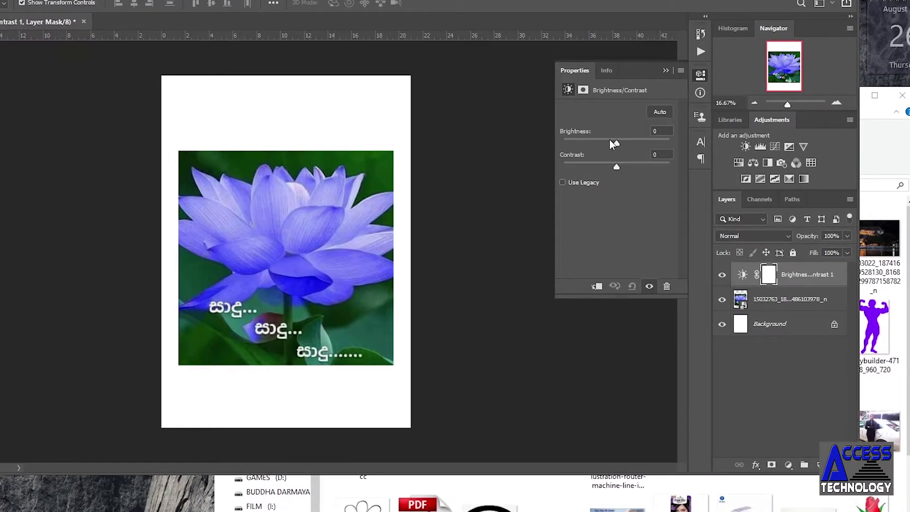
left_click_drag(611, 139, 624, 145)
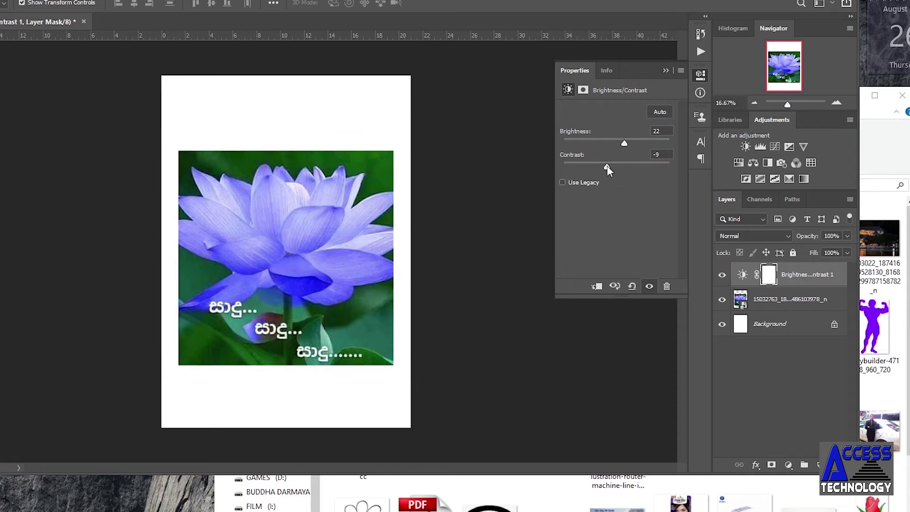
left_click_drag(608, 167, 665, 167)
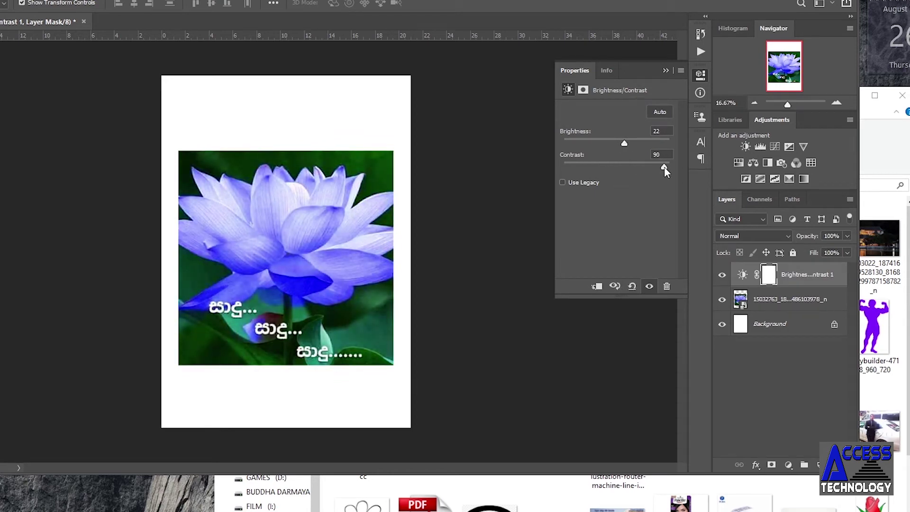
left_click(667, 70)
Add a Levels adjustment with midtones 1.08 and white input 247.
left_click(760, 147)
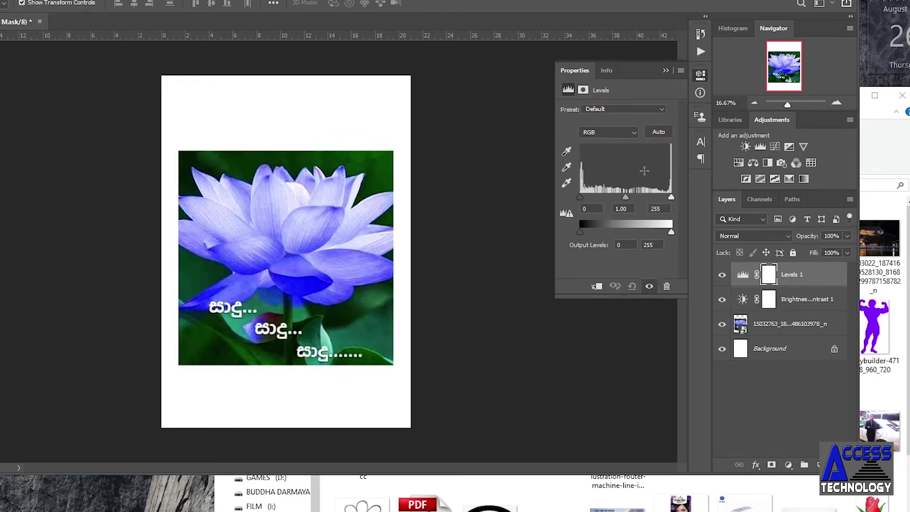
mouse_move(624, 198)
left_mouse_down()
mouse_move(667, 195)
mouse_move(659, 197)
left_mouse_up()
left_click(665, 71)
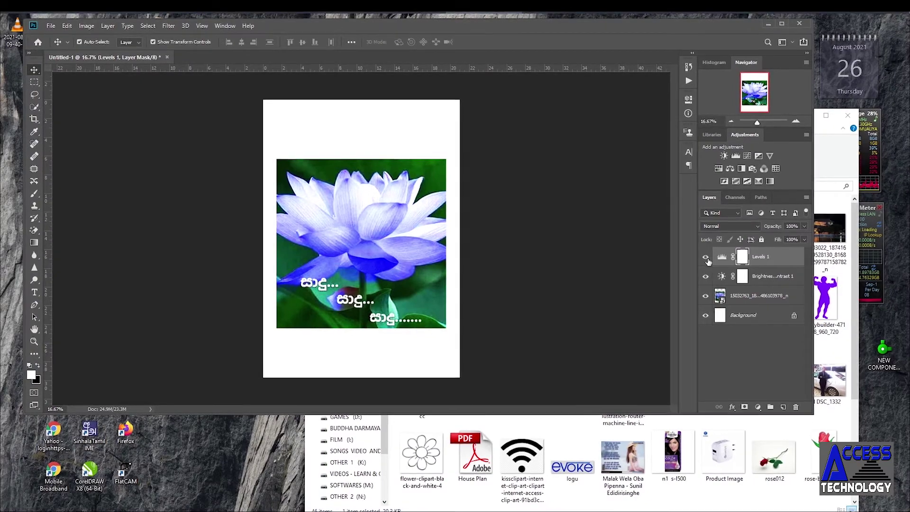
Toggle the Levels and Brightness/Contrast layers to compare, then hide the white Background layer.
left_click(705, 256)
left_click(708, 276)
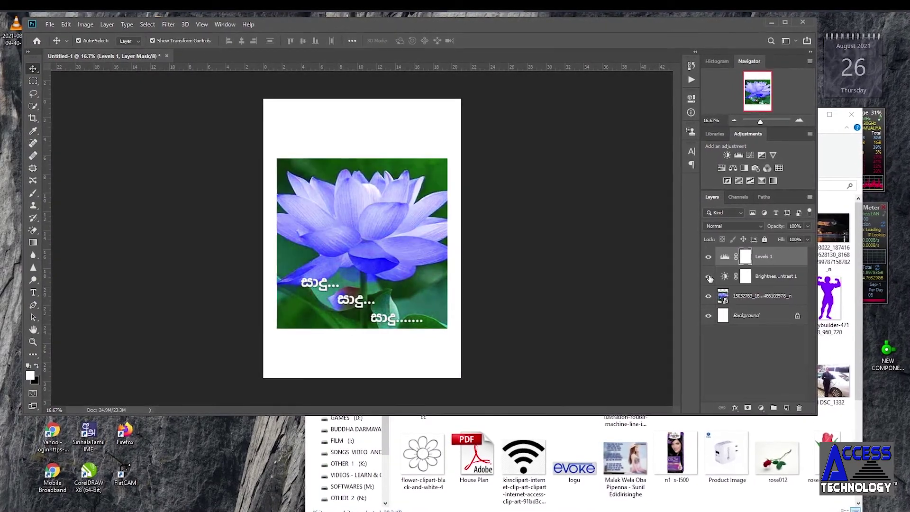
left_click(708, 316)
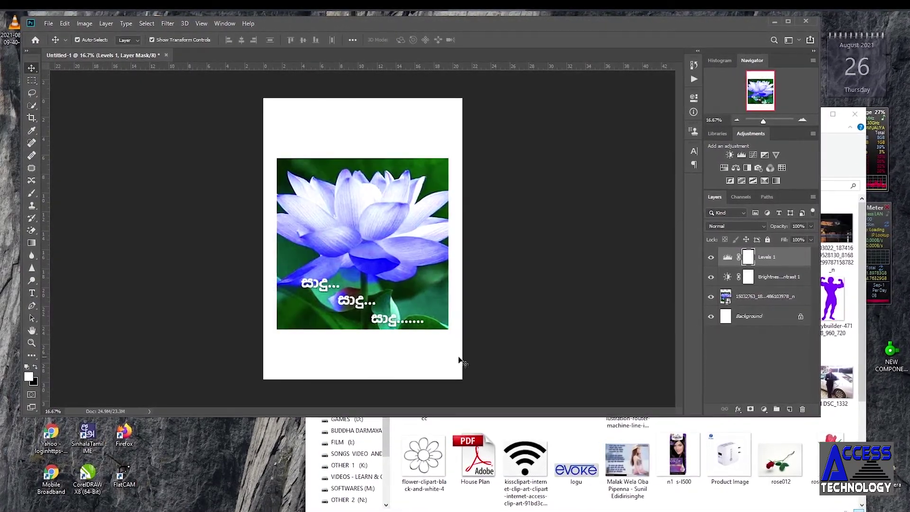
Draw a rectangular marquee over the upper-left of the lotus photo, then deselect it.
left_click(32, 82)
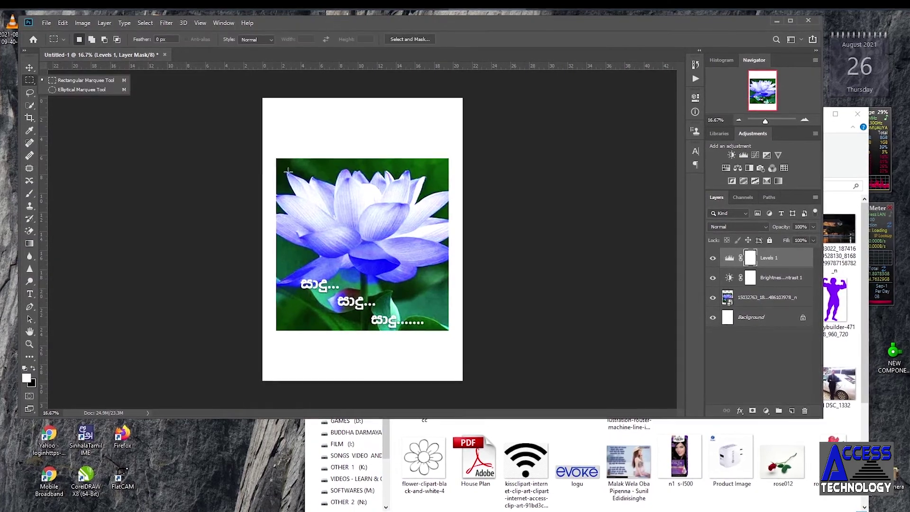
left_click_drag(275, 154, 401, 261)
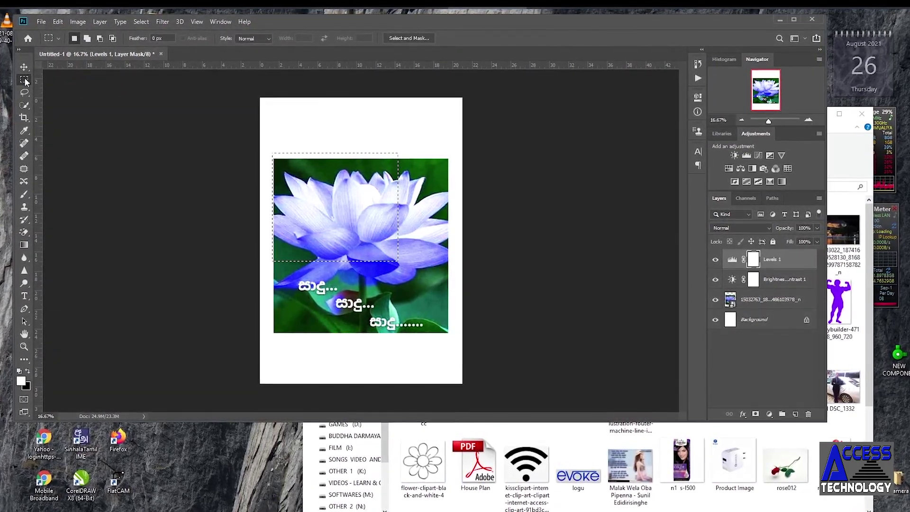
right_click(22, 92)
left_click(91, 113)
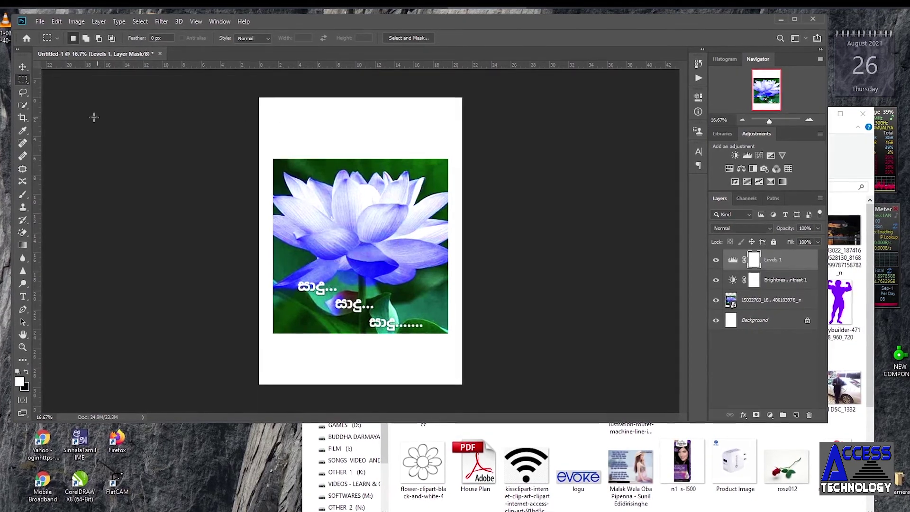
Crop the page's top and bottom edges in toward the lotus photo.
left_click(22, 118)
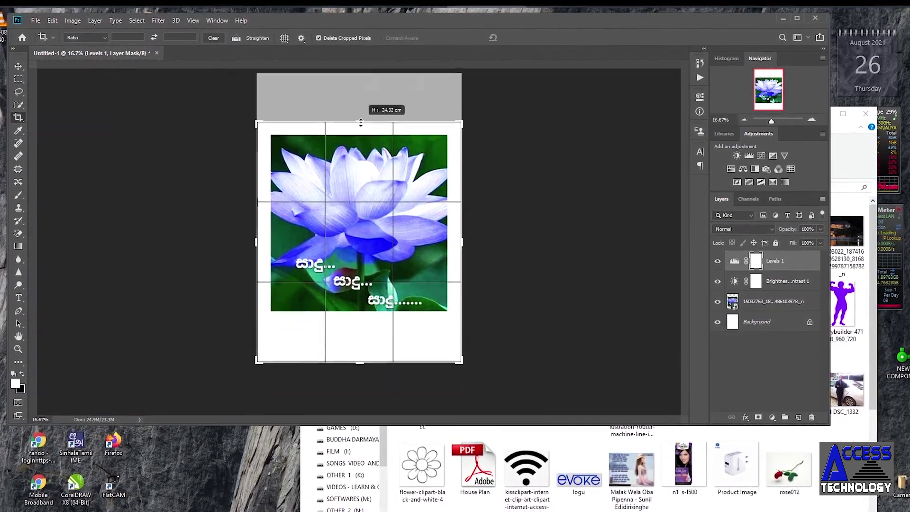
left_click_drag(359, 108, 359, 130)
left_click_drag(360, 362, 362, 337)
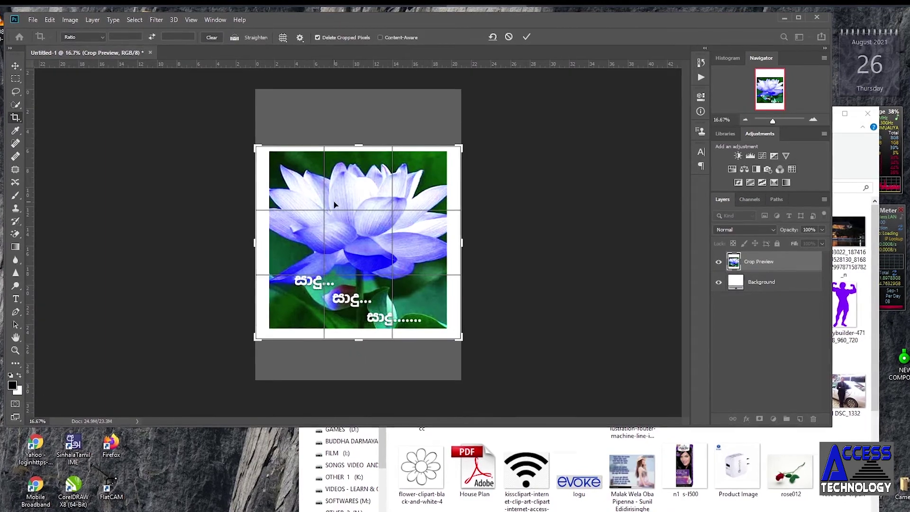
left_click(527, 36)
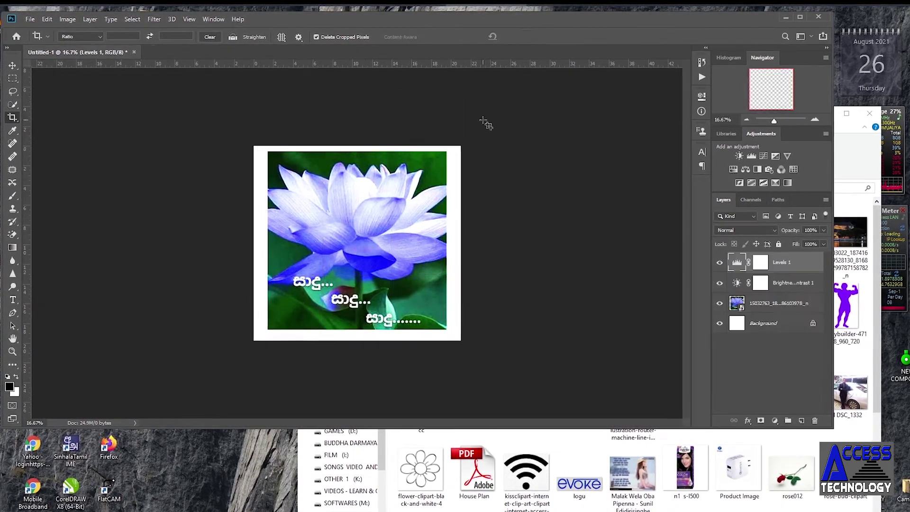
Revert the crop via the History panel, restoring the full page height.
left_click(702, 61)
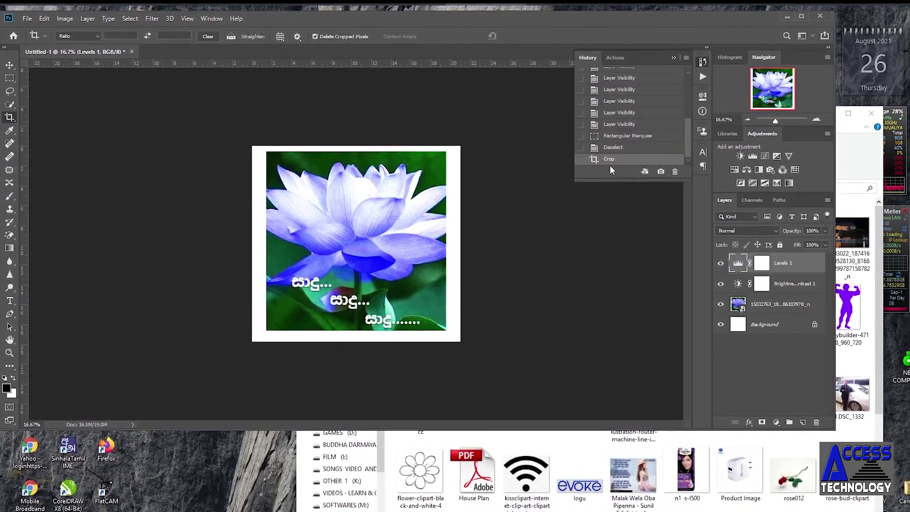
scroll(685, 118, "up", 3)
scroll(688, 144, "down", 2)
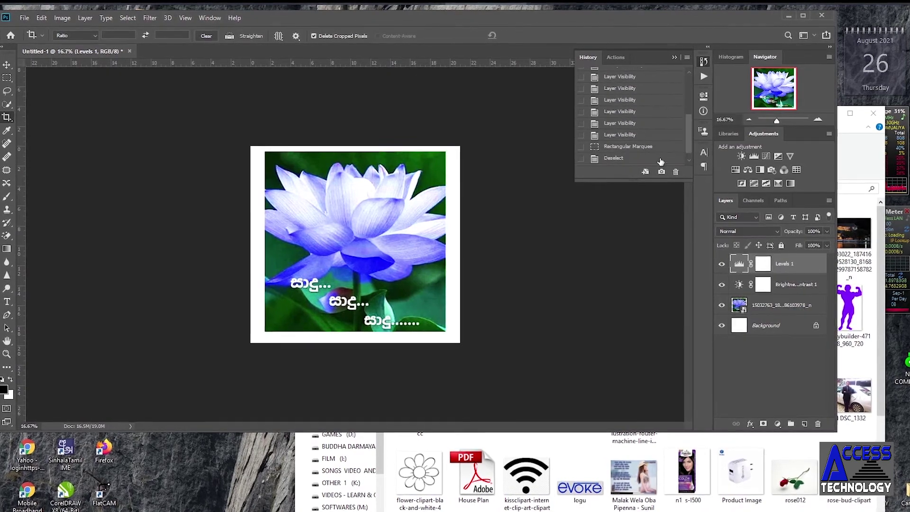
left_click(609, 149)
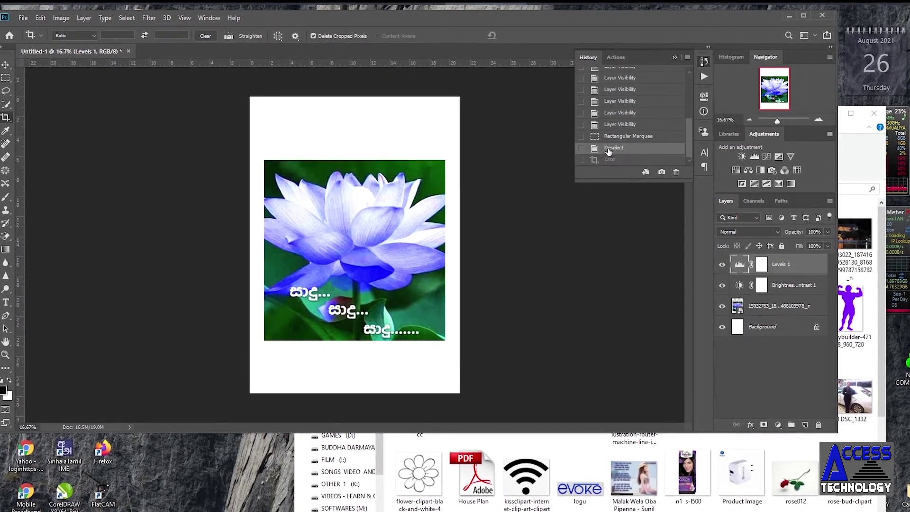
left_click(619, 124)
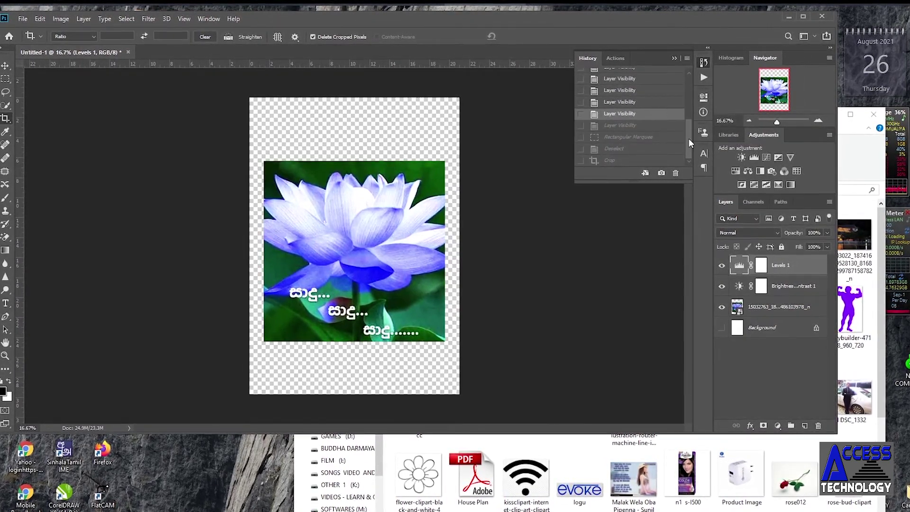
left_click_drag(689, 138, 690, 83)
left_click(675, 59)
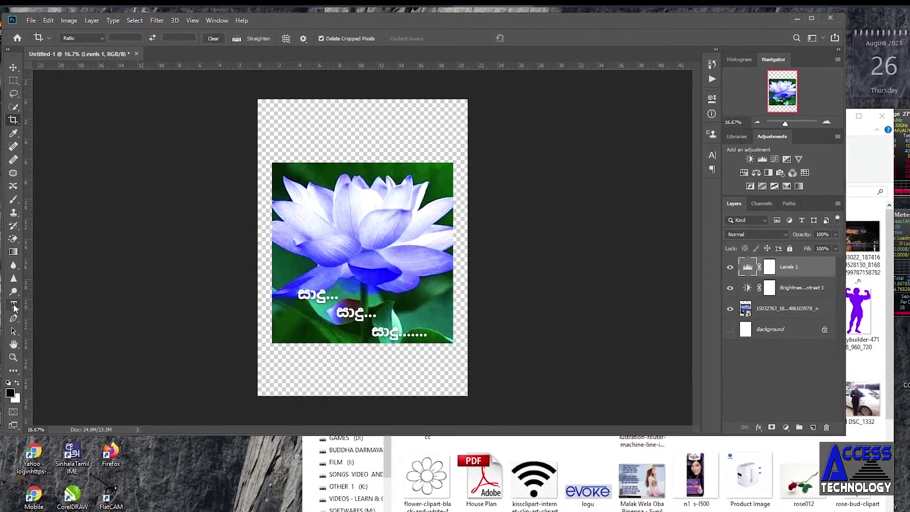
Show the Background layer again and add a LOREM IPSUM headline in Arial Narrow at the page top.
key("t")
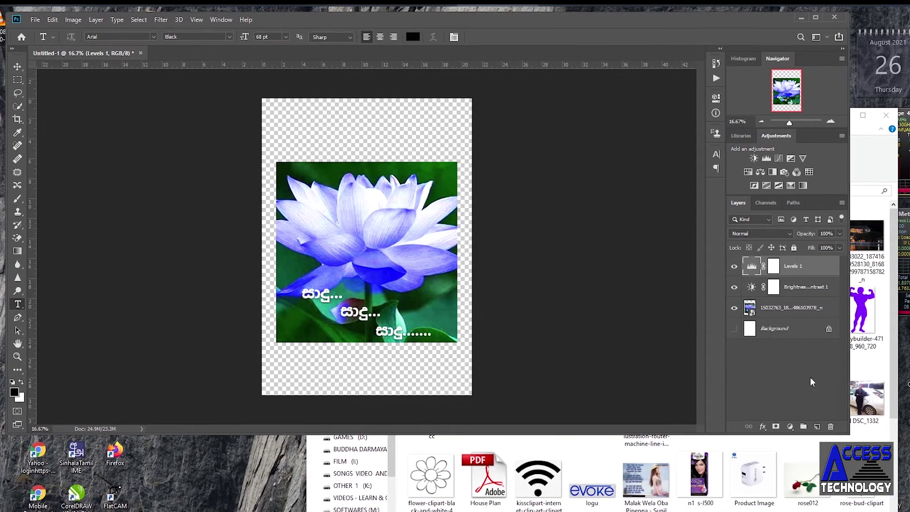
left_click(735, 329)
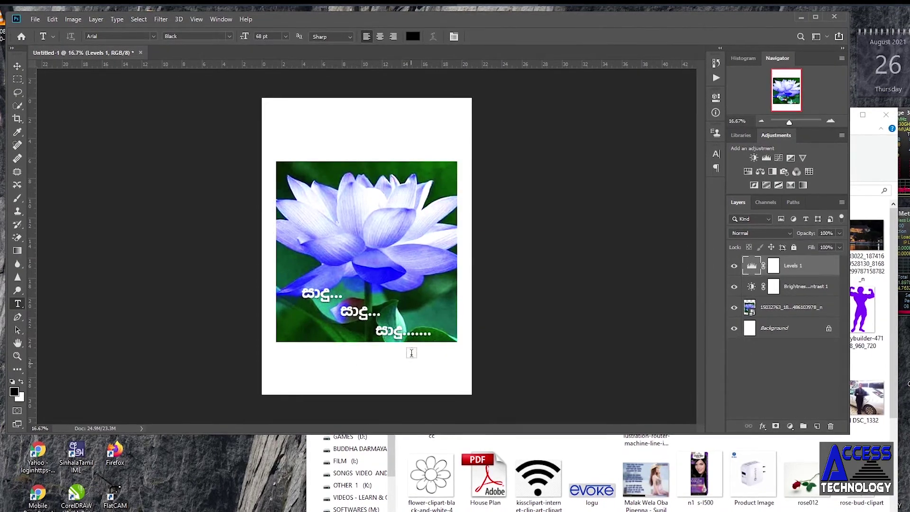
left_click(351, 134)
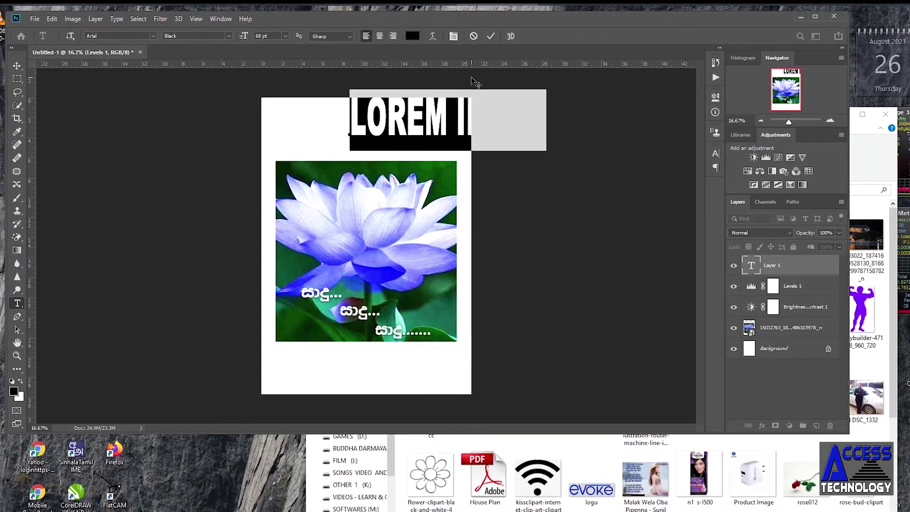
left_click(151, 35)
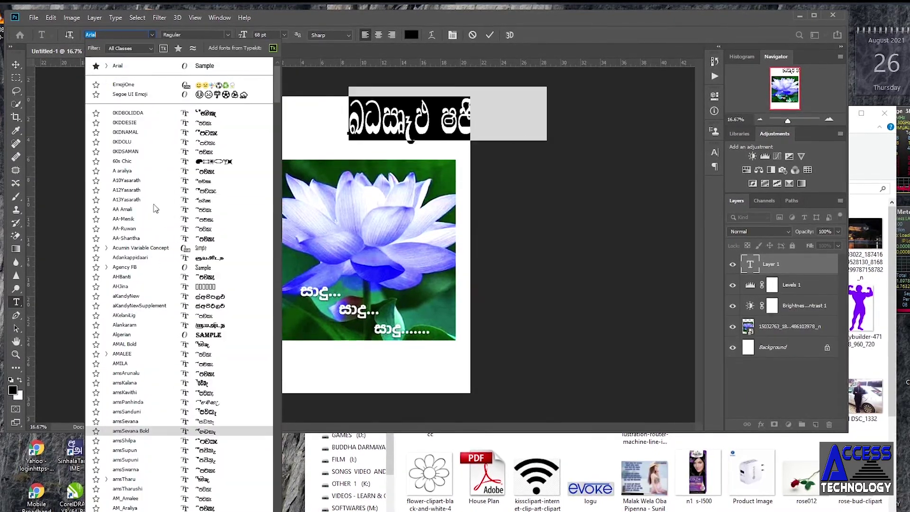
left_click(151, 35)
left_click(228, 35)
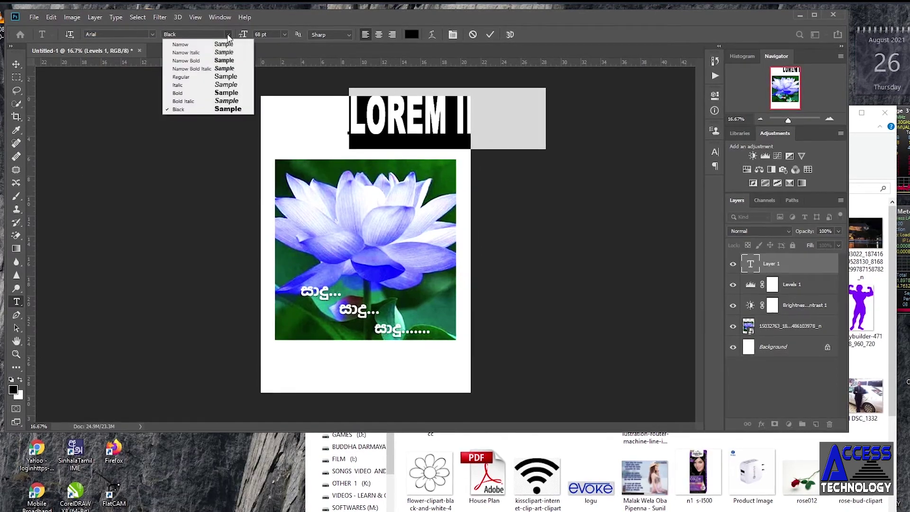
left_click(224, 109)
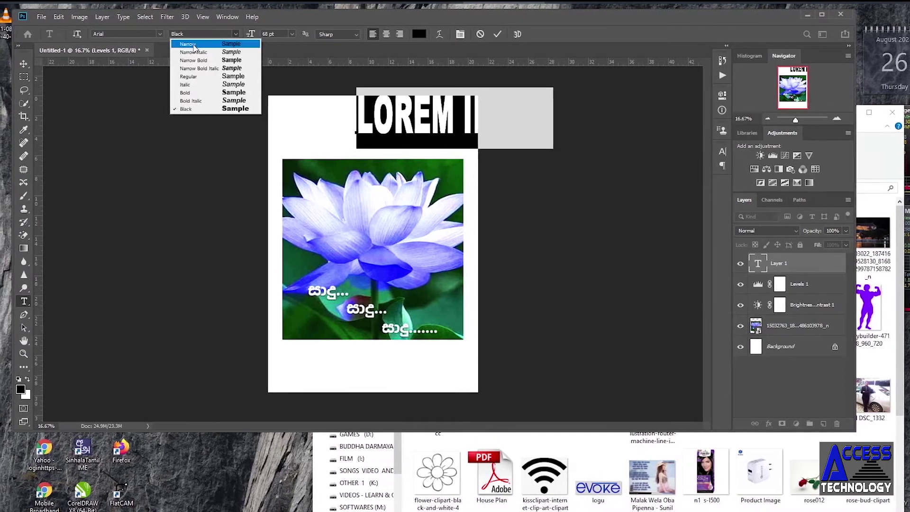
left_click(187, 44)
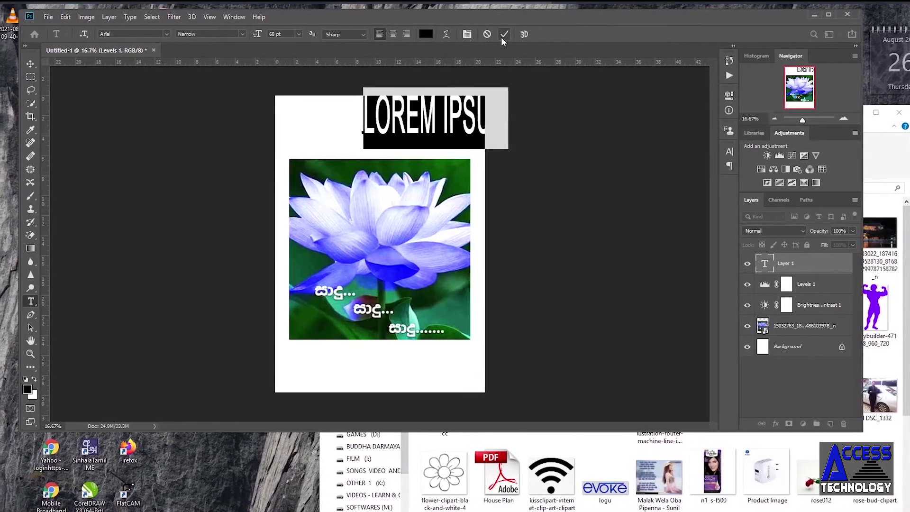
left_click(503, 34)
Move the headline fully onto the page and select all of its text.
left_click(35, 64)
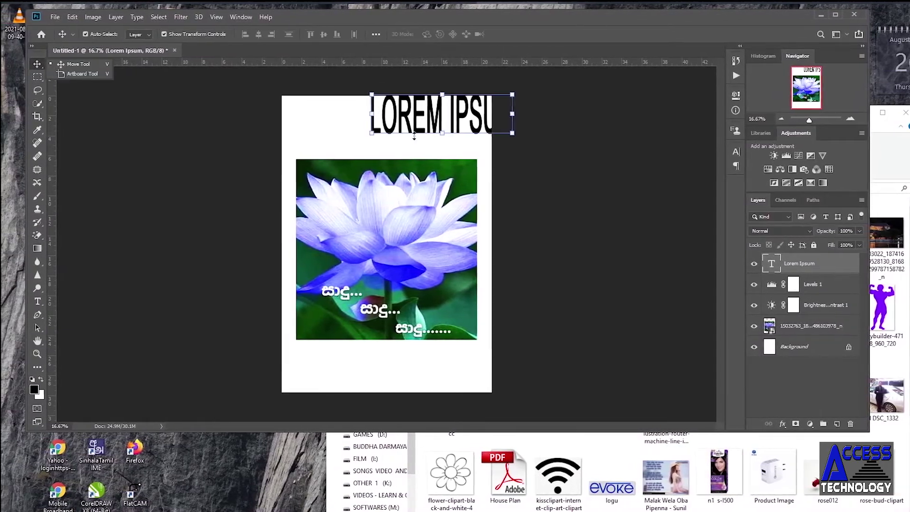
left_click_drag(450, 114, 408, 123)
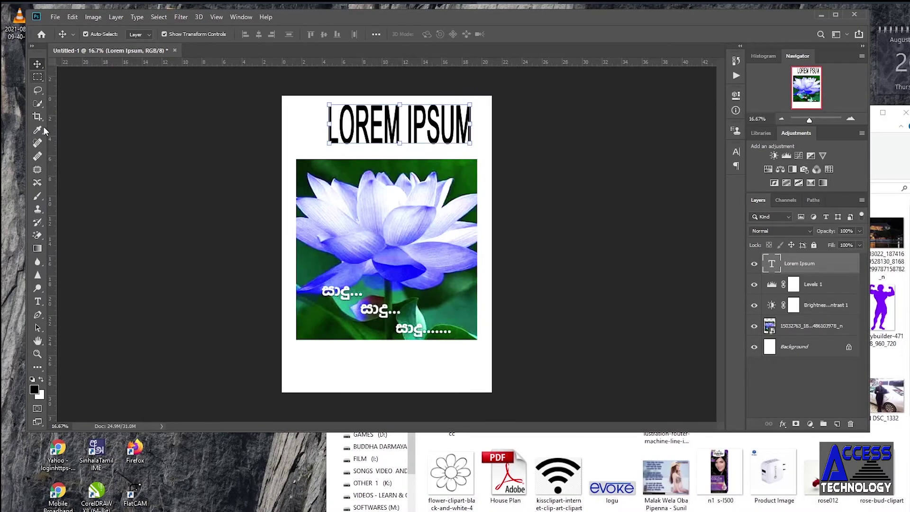
left_click(38, 301)
left_click_drag(331, 125, 473, 136)
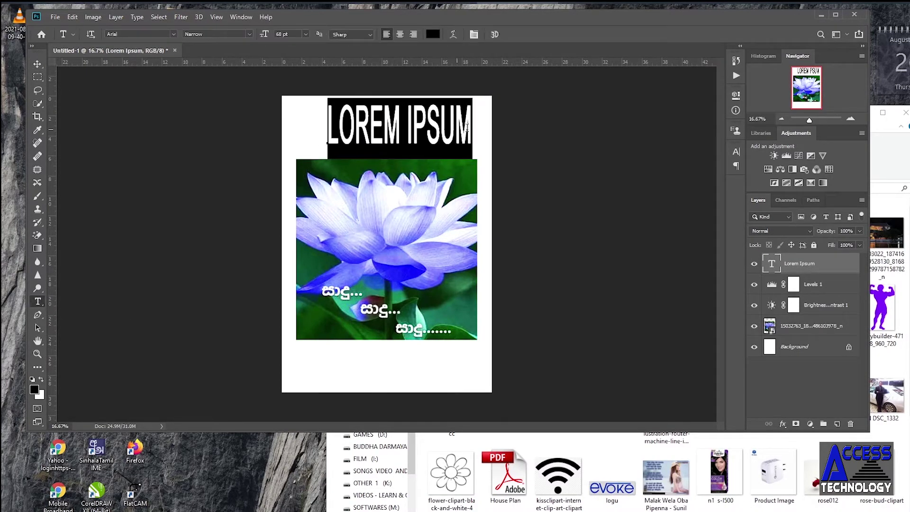
In the Character panel, try red colour, All Caps and Faux Italic on the headline.
left_click(737, 152)
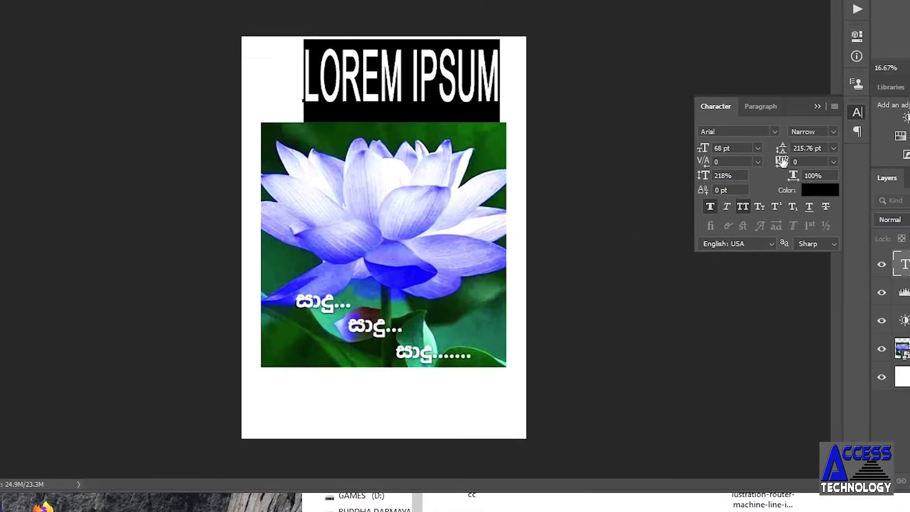
left_click(710, 213)
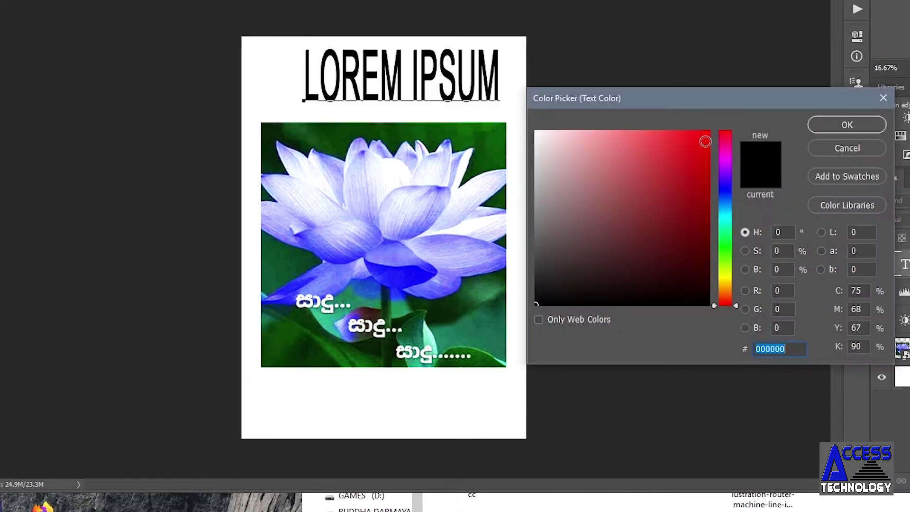
left_click(706, 141)
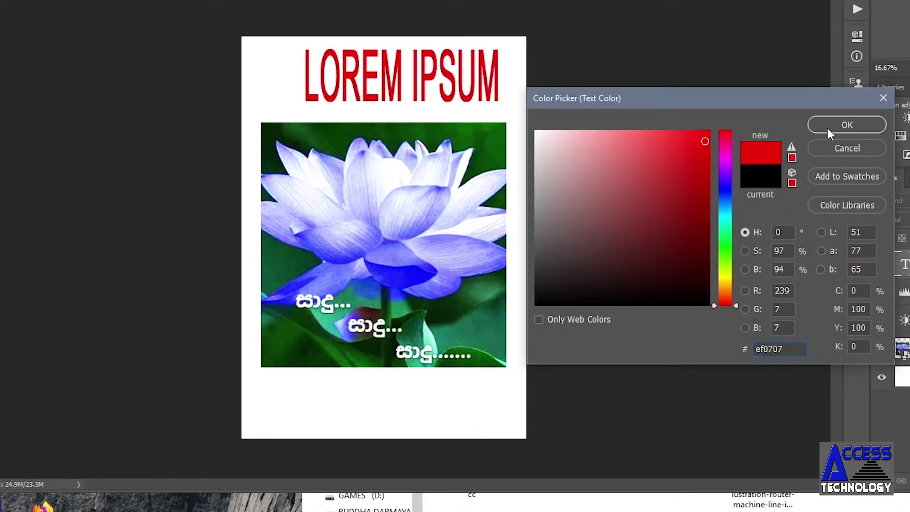
left_click(830, 127)
left_click(741, 207)
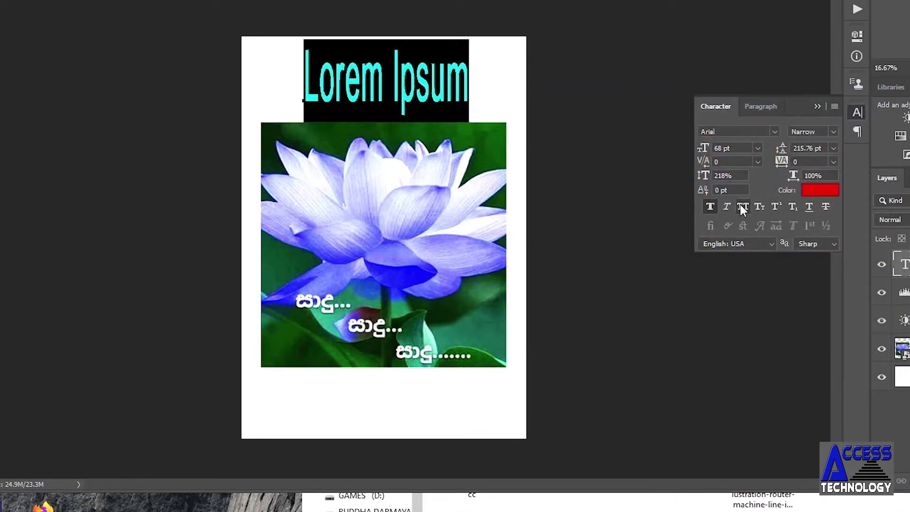
left_click(728, 207)
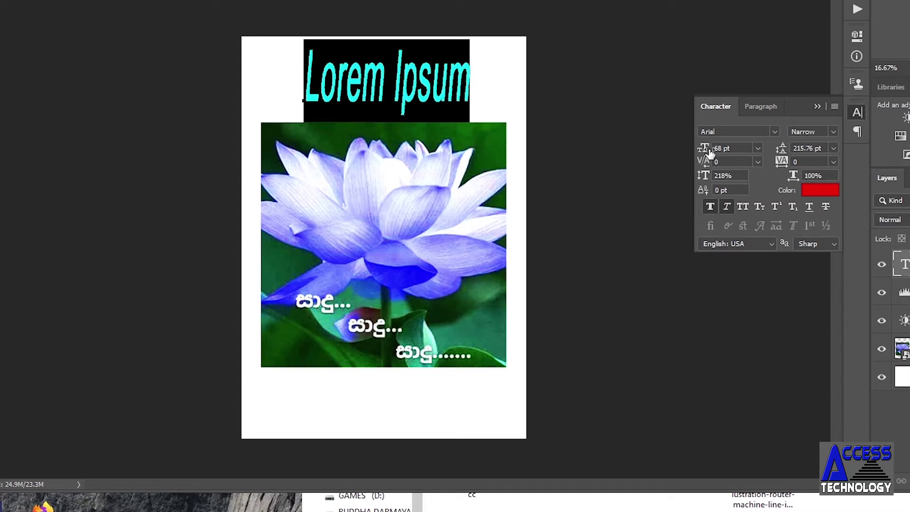
Set the headline to 220% vertical scale and -20 tracking, then turn Faux Italic off.
mouse_move(703, 149)
left_mouse_down()
mouse_move(738, 150)
mouse_move(704, 149)
mouse_move(729, 177)
mouse_move(704, 176)
left_mouse_up()
mouse_move(783, 162)
left_mouse_down()
mouse_move(802, 163)
mouse_move(781, 163)
mouse_move(784, 148)
left_mouse_up()
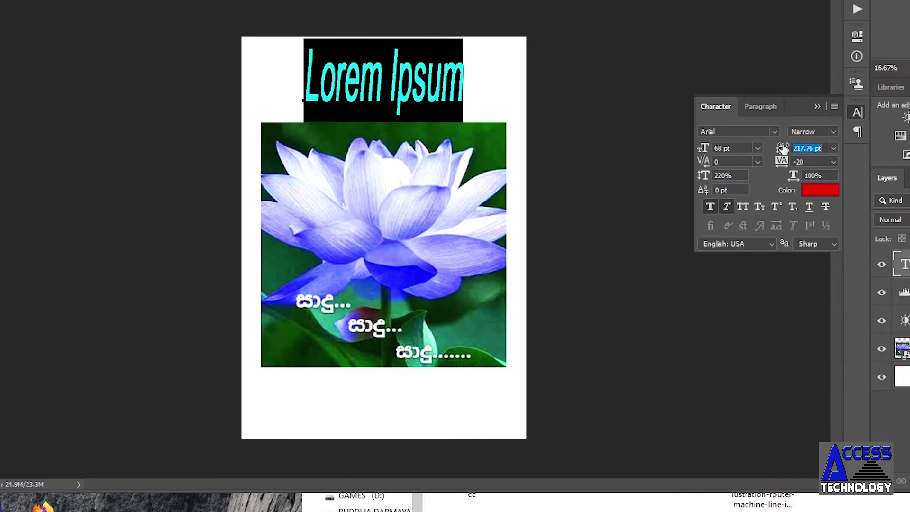
left_click(727, 207)
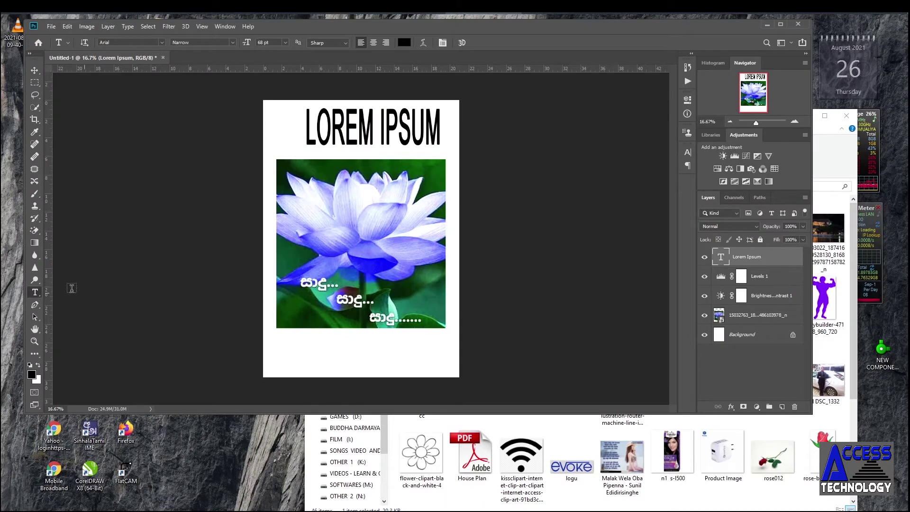
Select the photo layer and place a black droplet custom shape on the lotus photo.
left_click(35, 354)
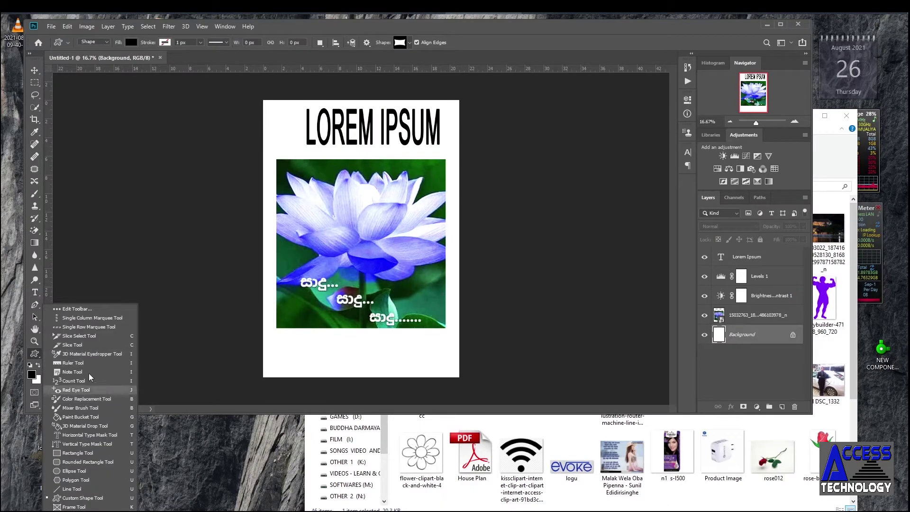
left_click(723, 321)
left_click(704, 316)
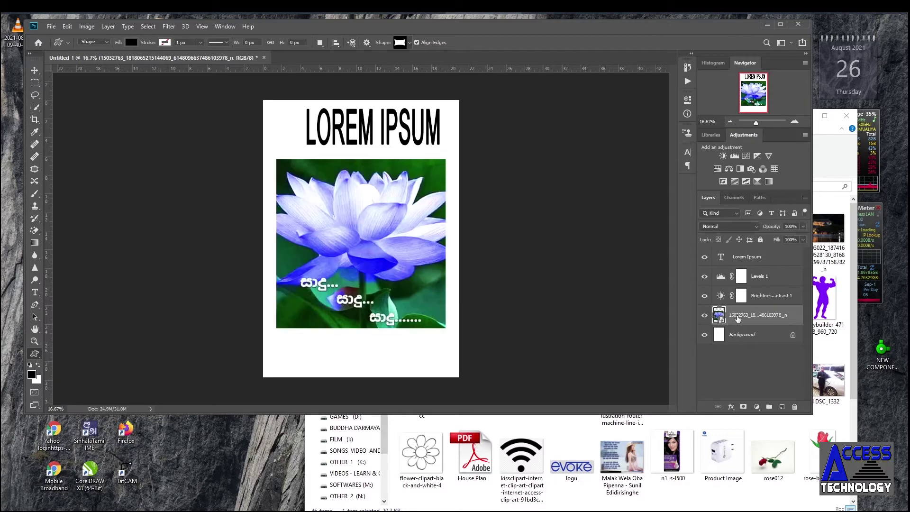
left_click(410, 43)
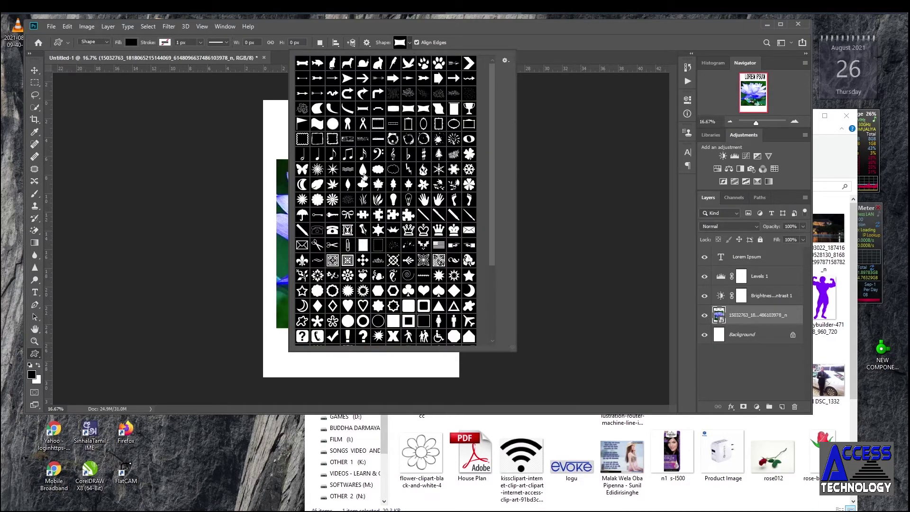
left_click(364, 173)
left_click(284, 250)
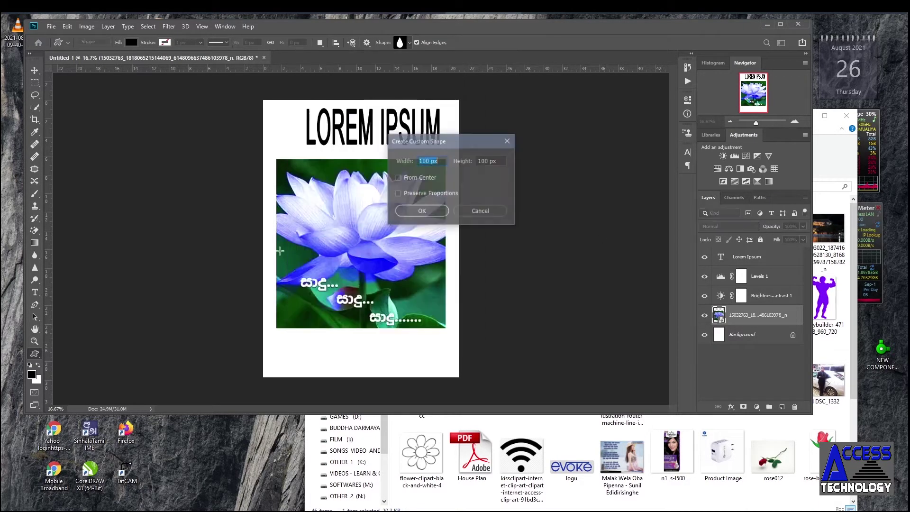
left_click(433, 210)
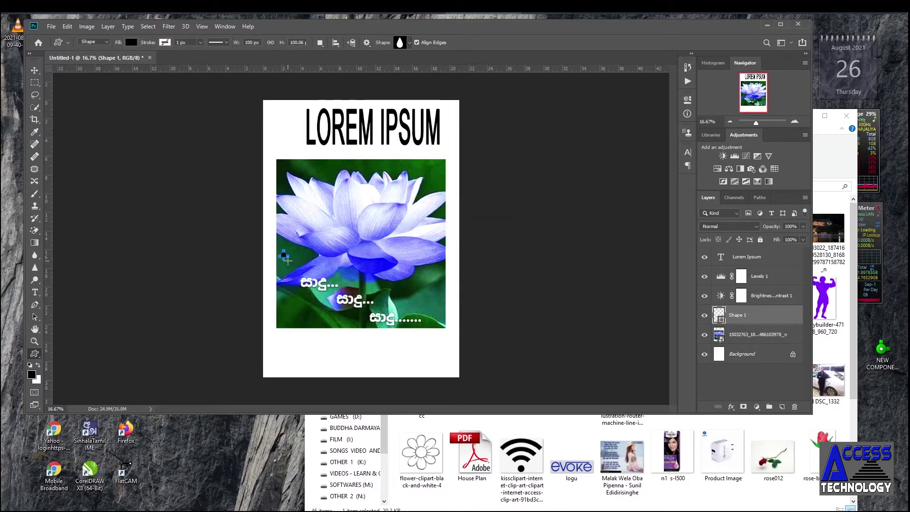
Try enlarging the black shape with Free Transform, then cancel and delete the Shape 1 layer.
key("v")
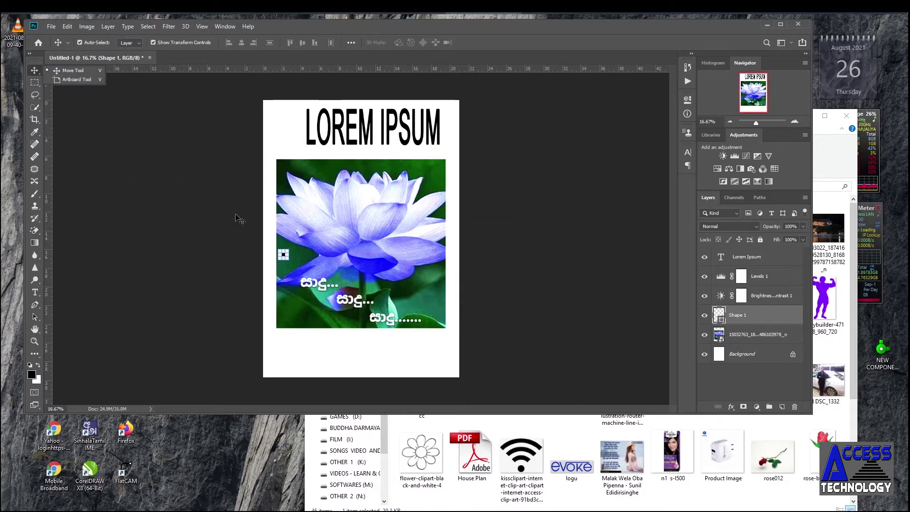
key("ctrl+t")
left_click_drag(289, 260, 367, 313)
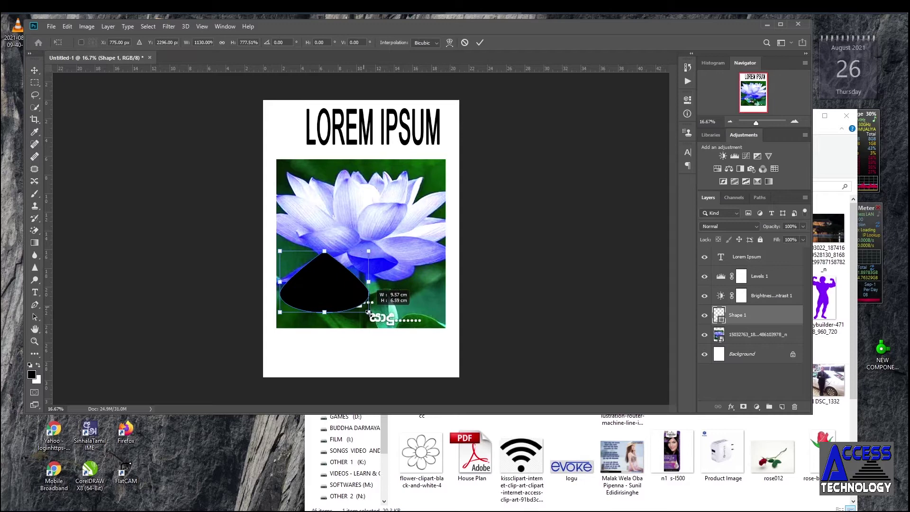
right_click(325, 273)
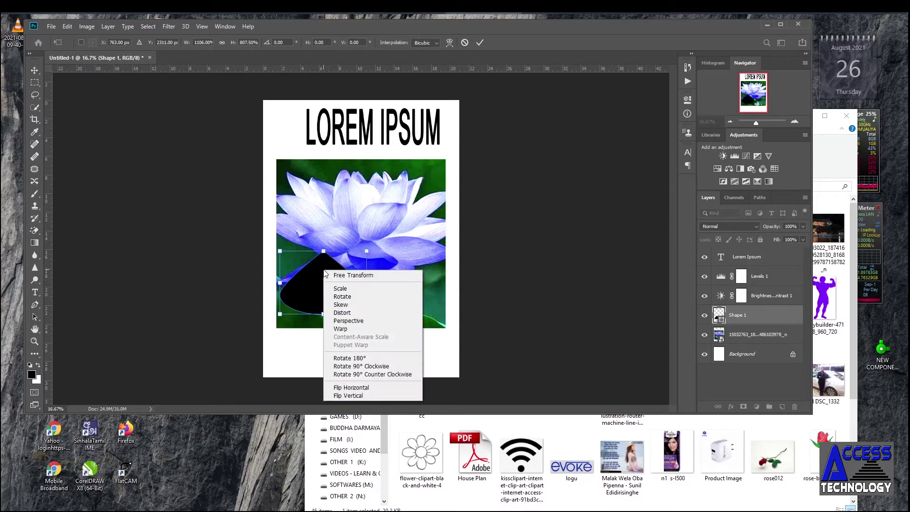
left_click(313, 292)
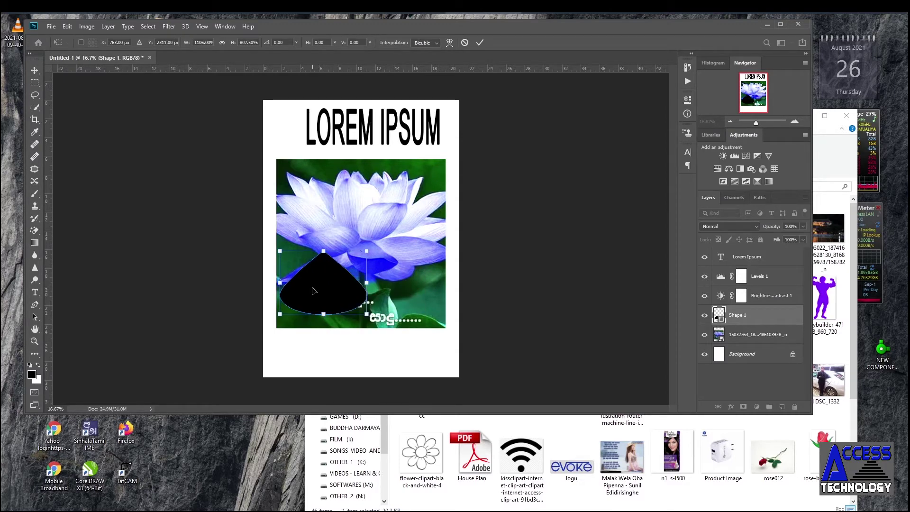
left_click(465, 43)
key("Delete")
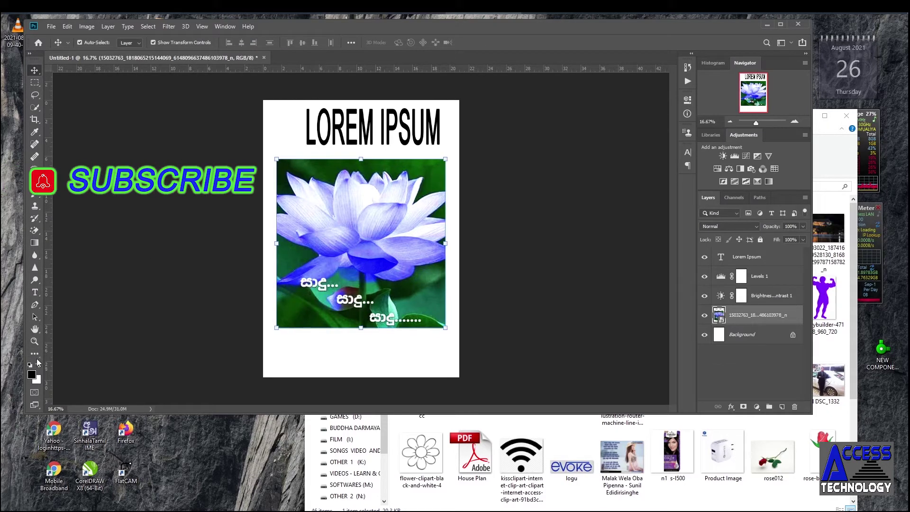
Draw a black 100 px arrow custom shape over the lower-left of the lotus photo.
left_click(34, 354)
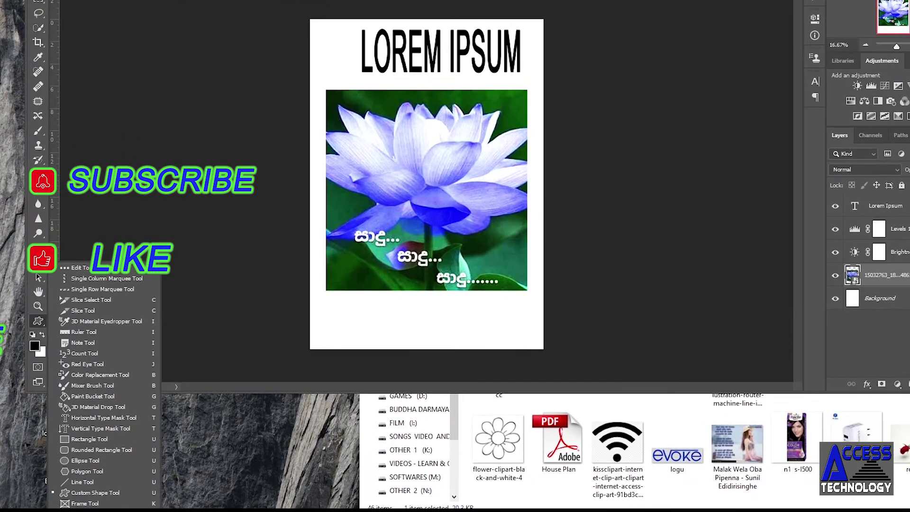
left_click(91, 494)
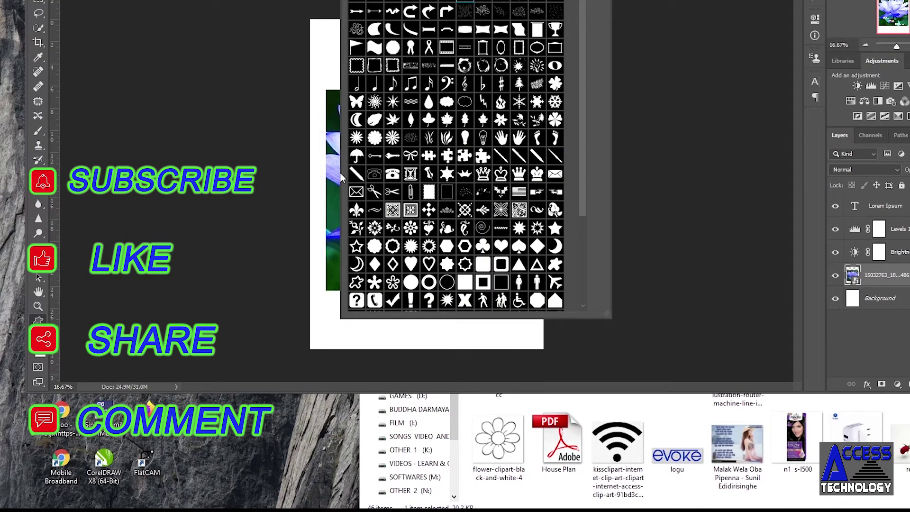
left_click(331, 192)
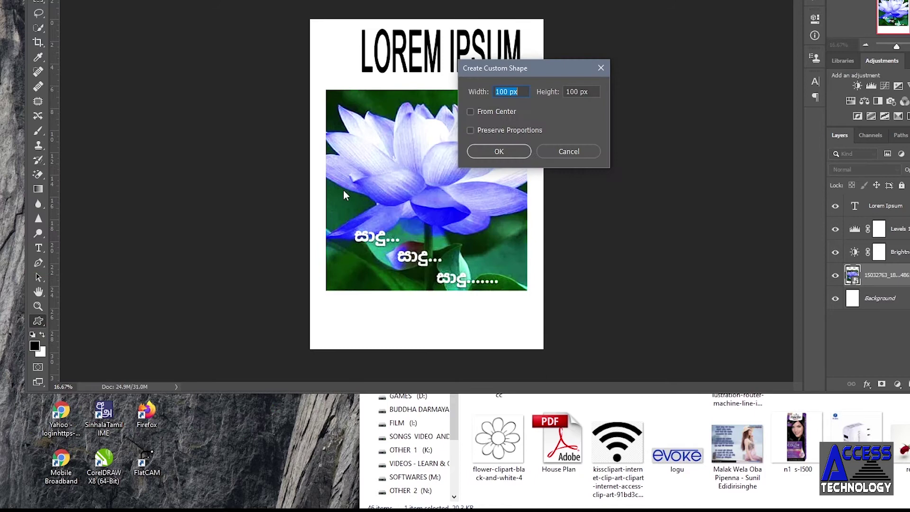
left_click(500, 151)
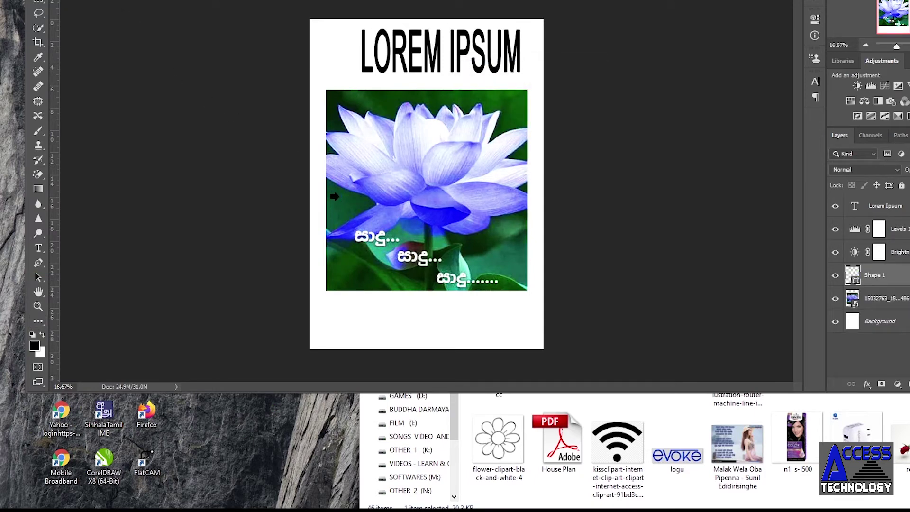
left_click_drag(330, 192, 403, 260)
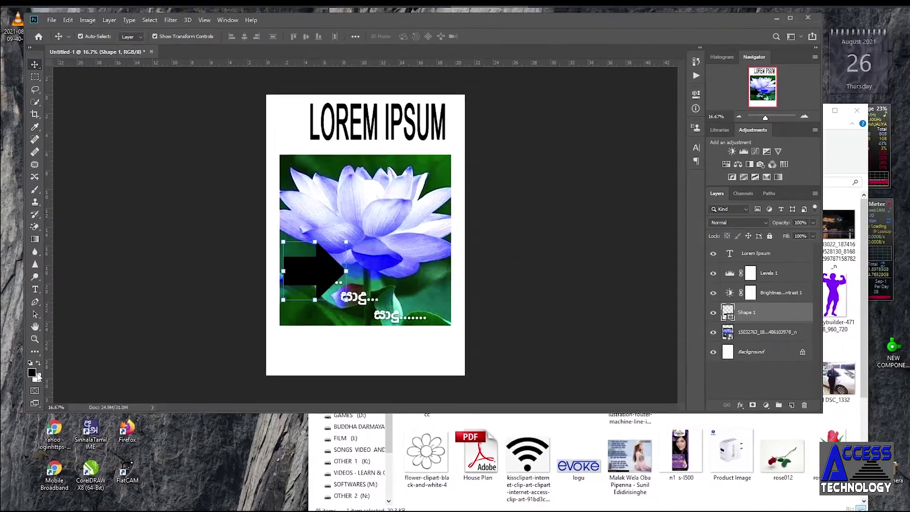
left_click(32, 374)
Set the foreground to dark red and fill the rasterized arrow with it using the Paint Bucket.
left_click(569, 196)
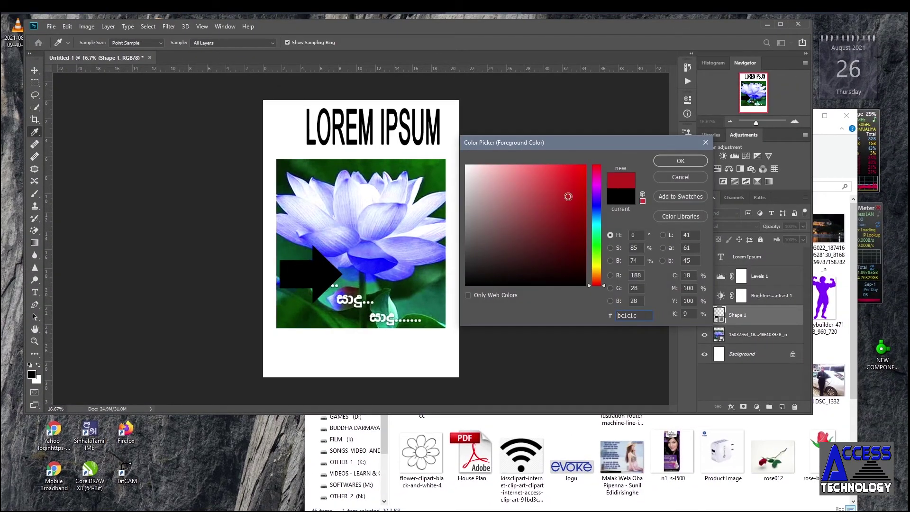
left_click(679, 162)
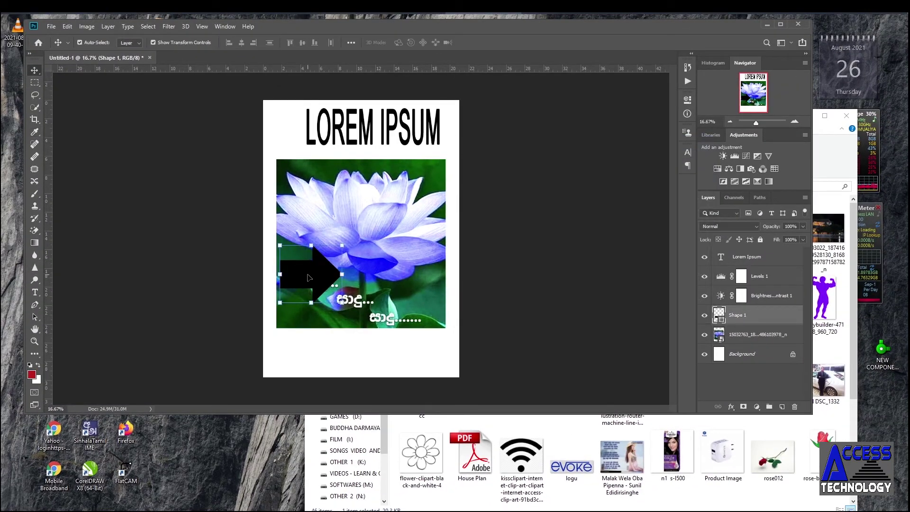
left_click(35, 354)
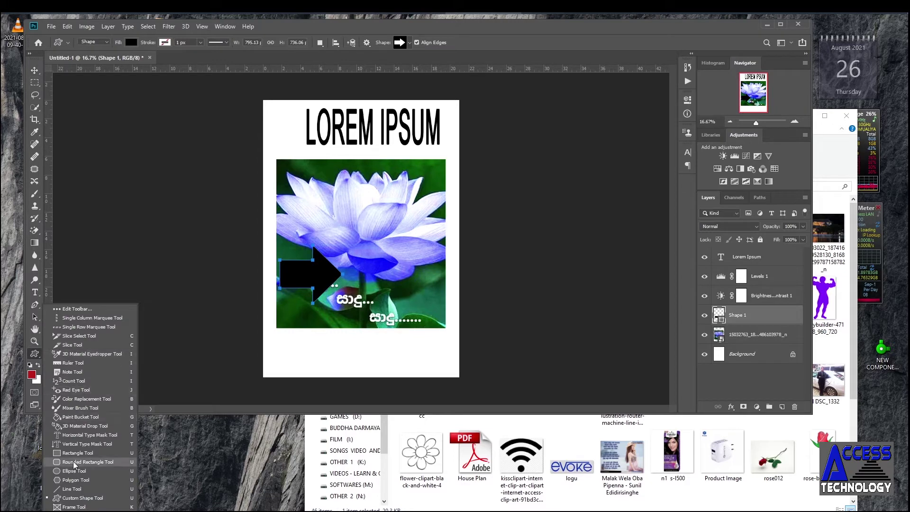
left_click(71, 423)
left_click(321, 272)
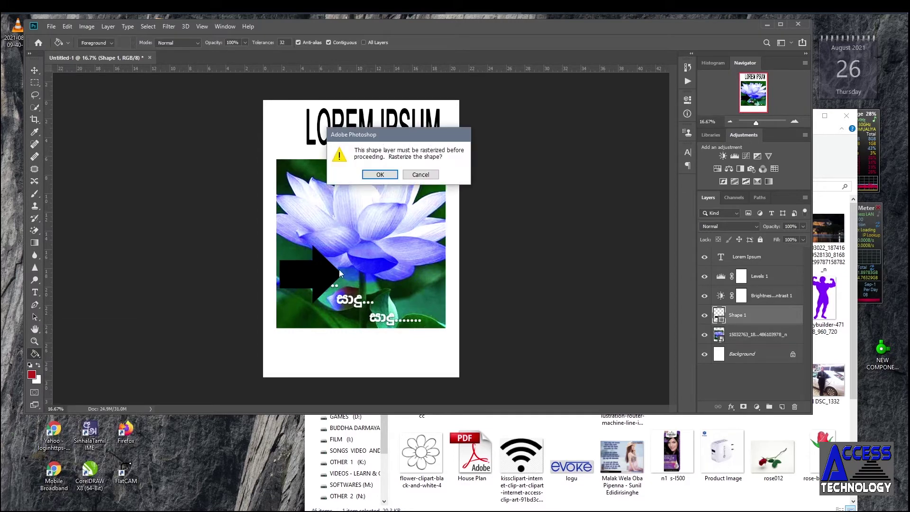
left_click(379, 175)
left_click(317, 270)
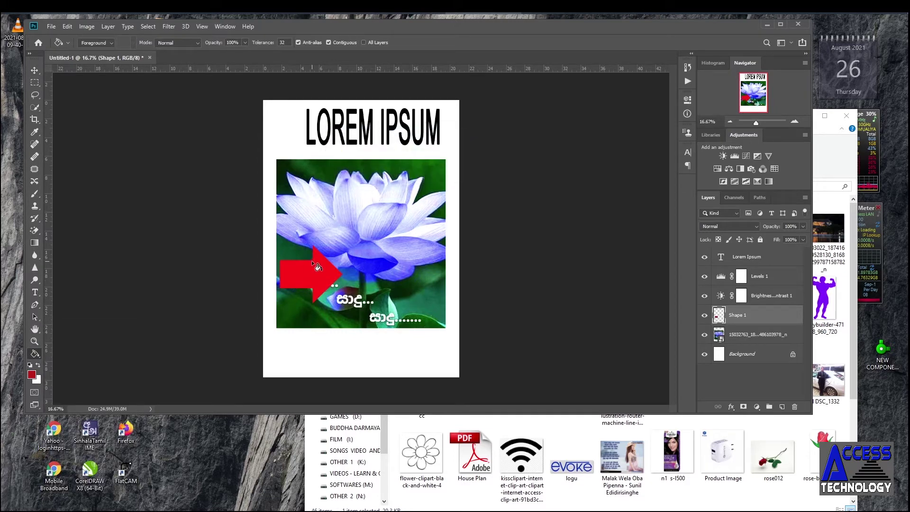
left_click(34, 70)
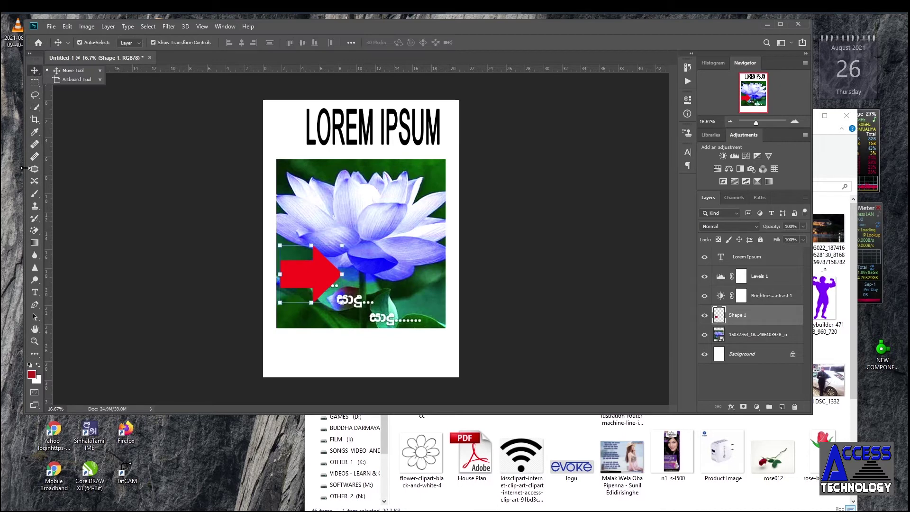
Erase streaks across the red arrow with the Eraser sized to 105 px.
left_click(34, 194)
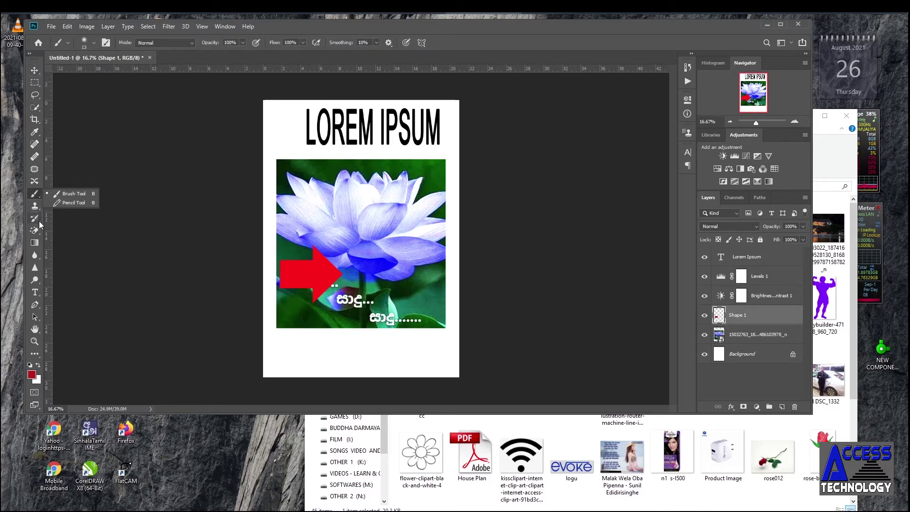
left_click_drag(279, 30, 296, 60)
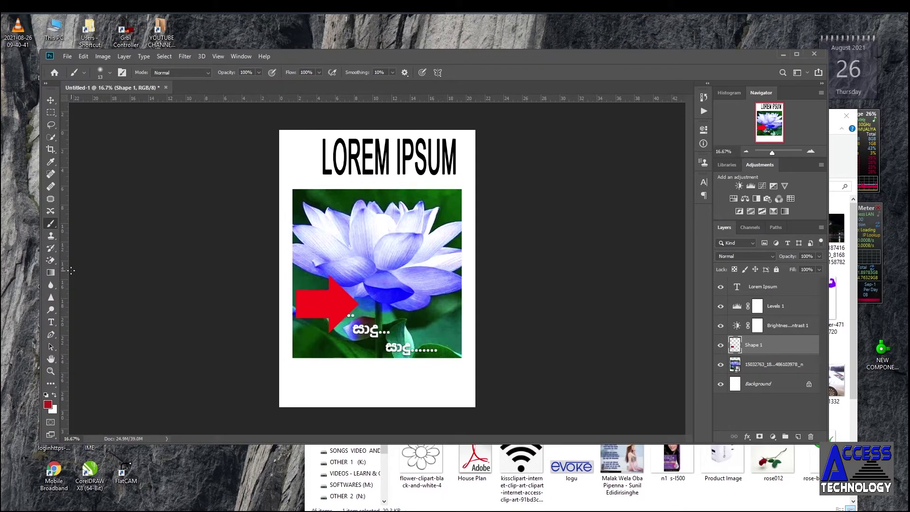
left_click(50, 260)
left_click(91, 260)
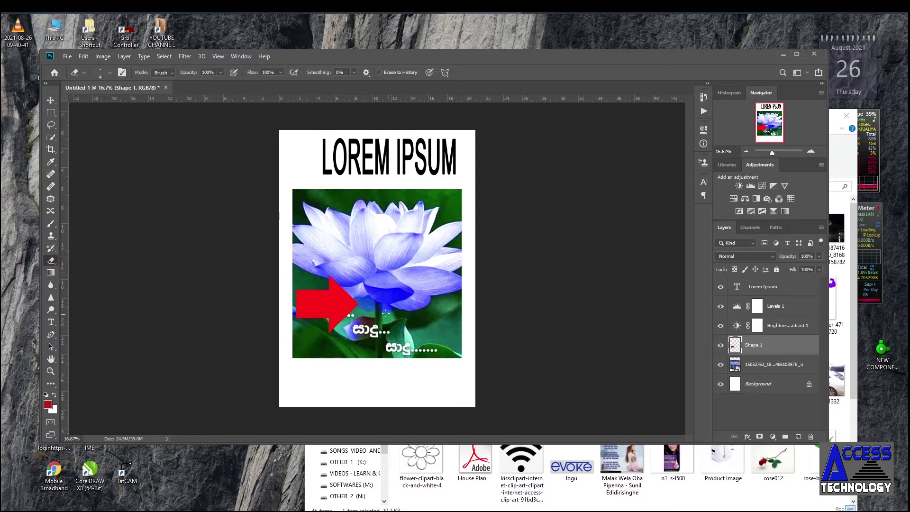
left_click_drag(328, 287, 320, 317)
right_click(337, 300)
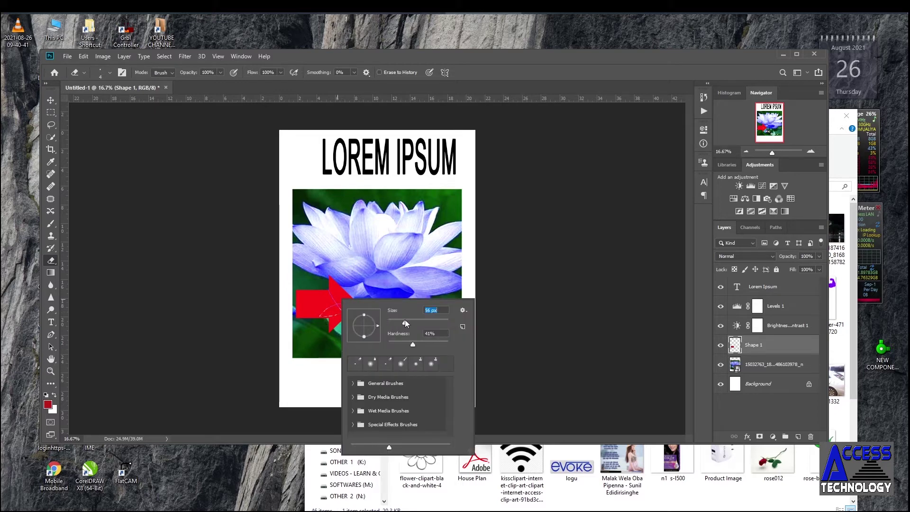
left_click_drag(401, 323, 420, 321)
key("Return")
left_click_drag(301, 288, 310, 324)
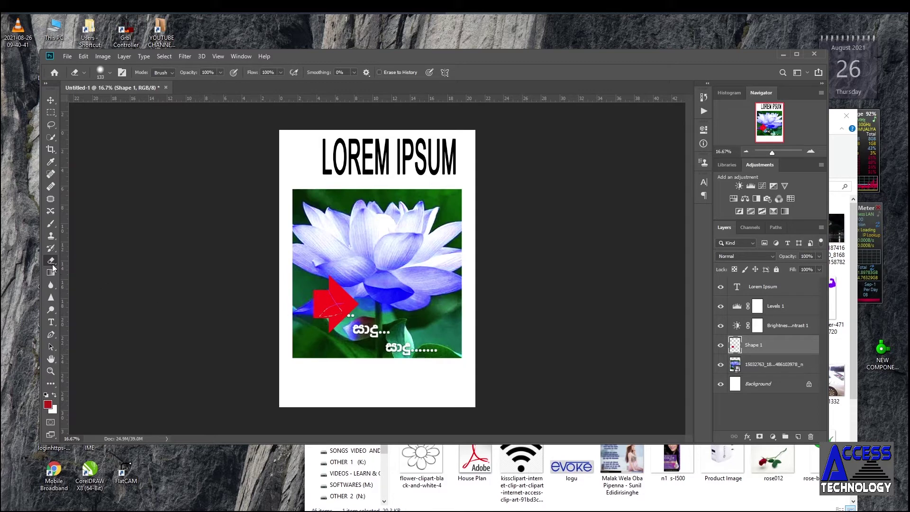
Magic-erase the arrow, then revert that step in History back to the Eraser state.
right_click(52, 268)
left_click(81, 280)
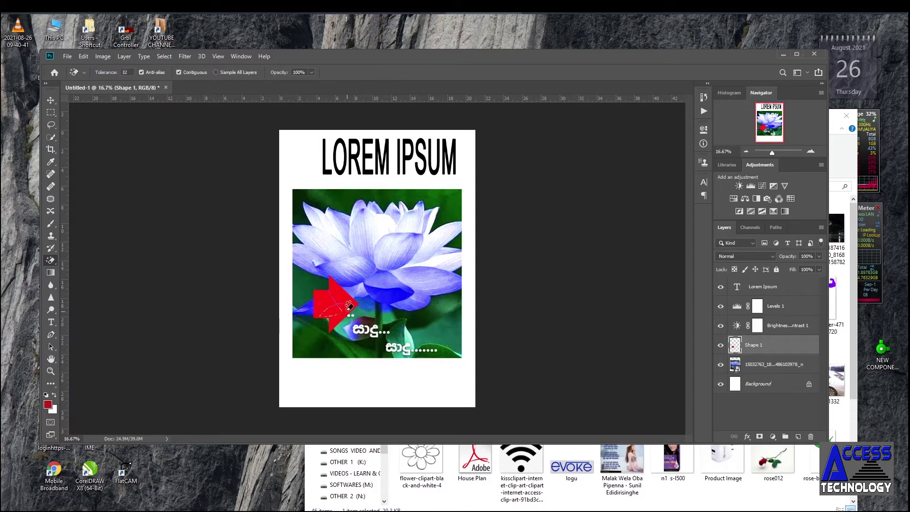
left_click(345, 312)
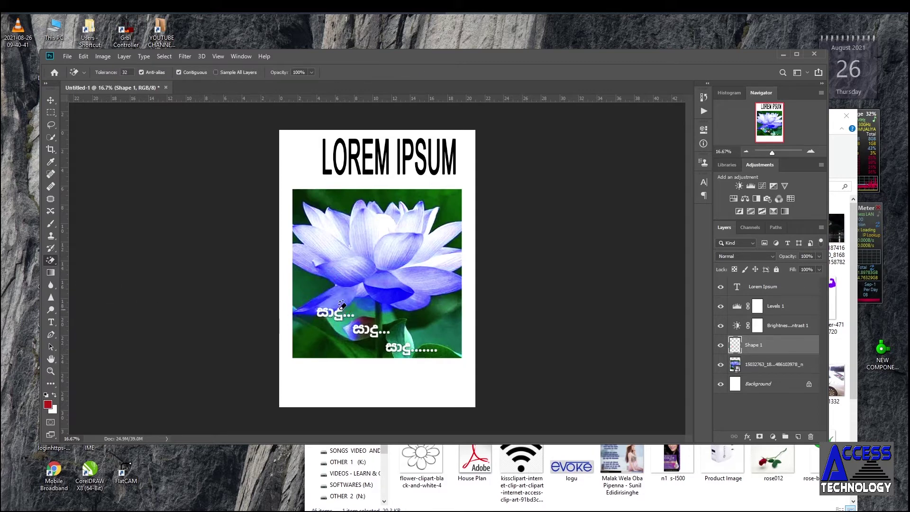
left_click(704, 98)
left_click(617, 178)
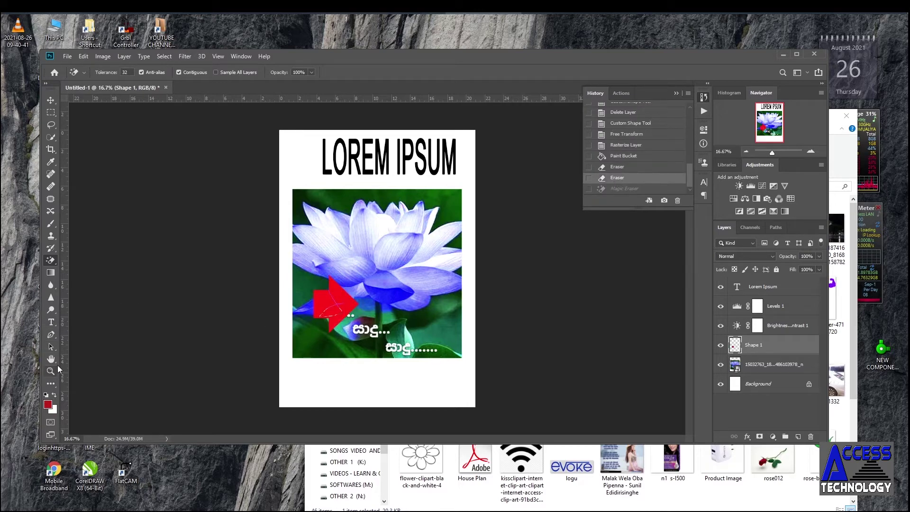
Draw a rounded rectangle and move it up over the flower's upper middle.
left_click(50, 383)
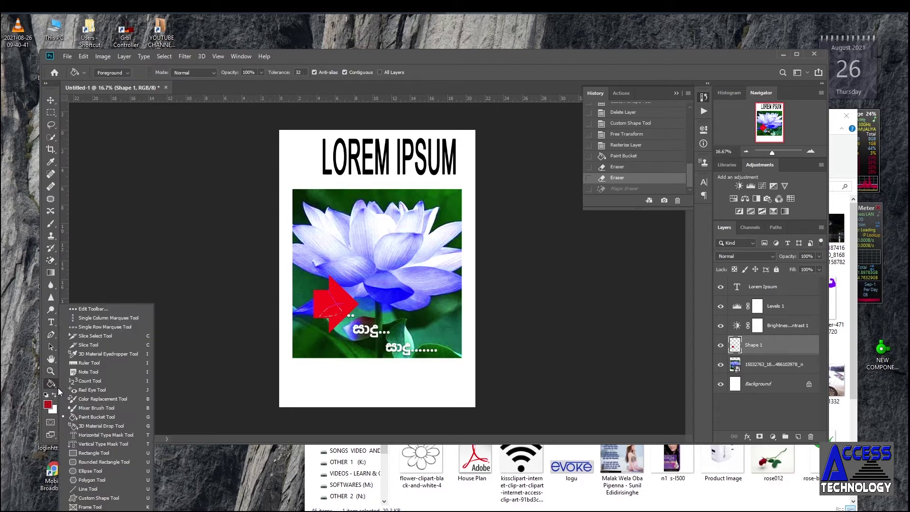
left_click(79, 463)
left_click_drag(363, 255, 434, 308)
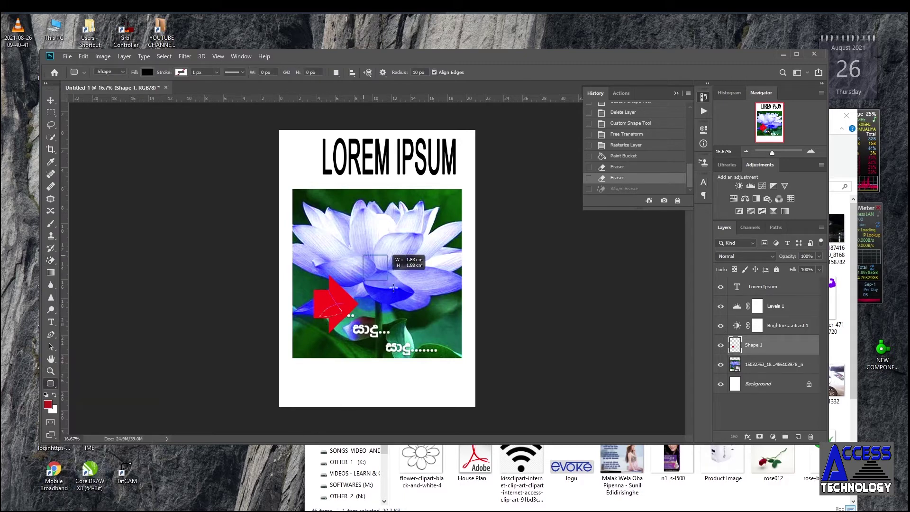
left_click(50, 101)
left_click_drag(383, 274, 365, 221)
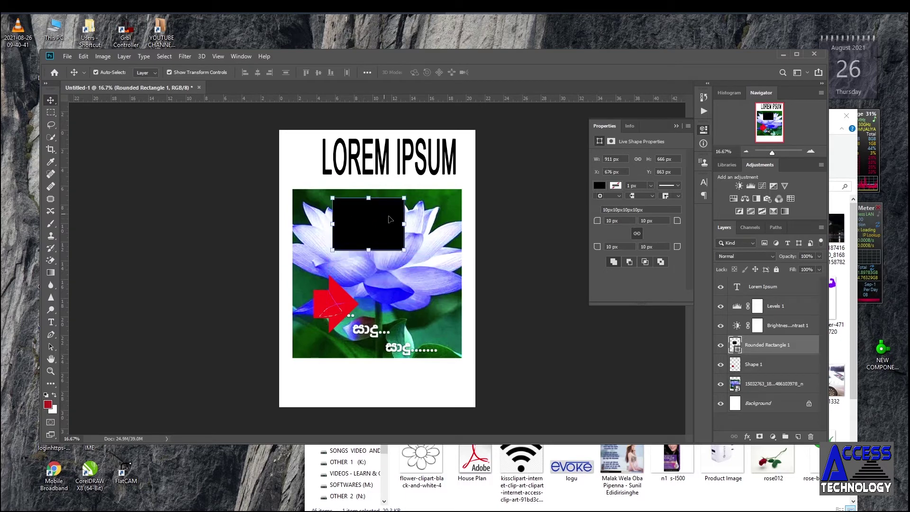
Fill the rounded rectangle red and thin its stroke to 0.51 px.
left_click(601, 186)
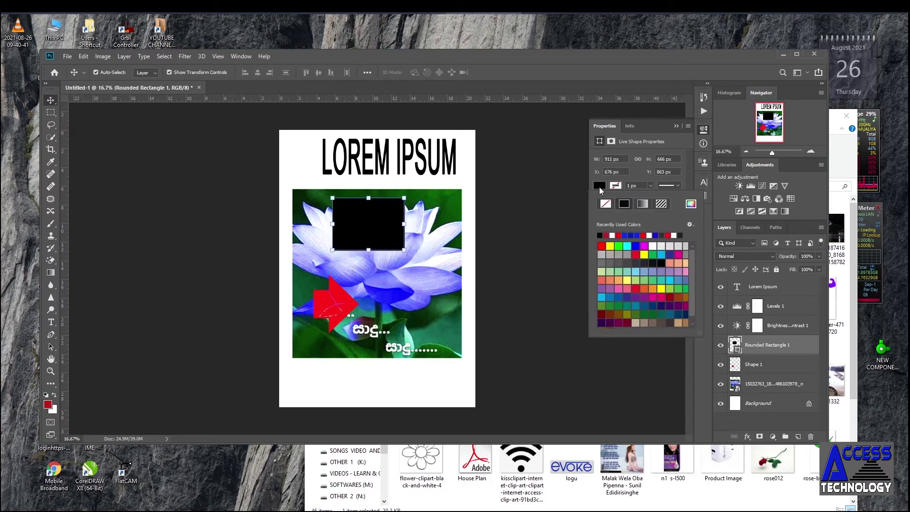
left_click(602, 246)
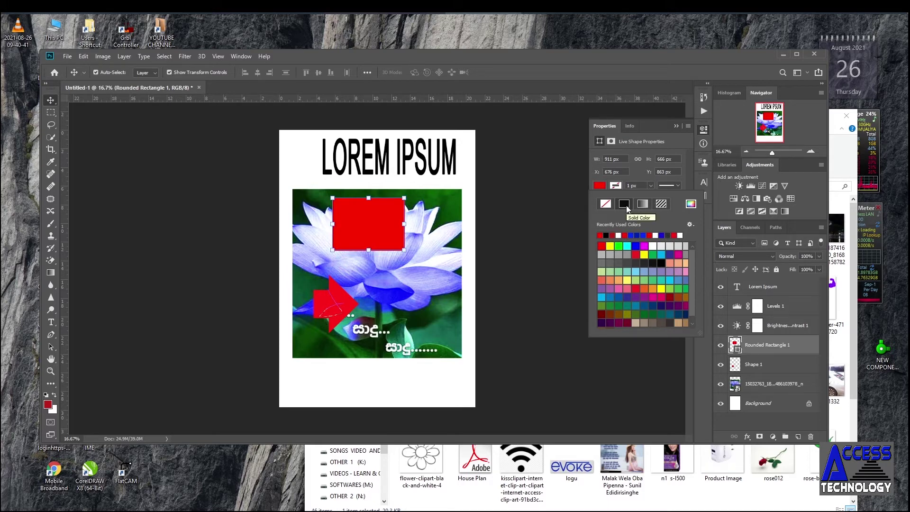
left_click(652, 186)
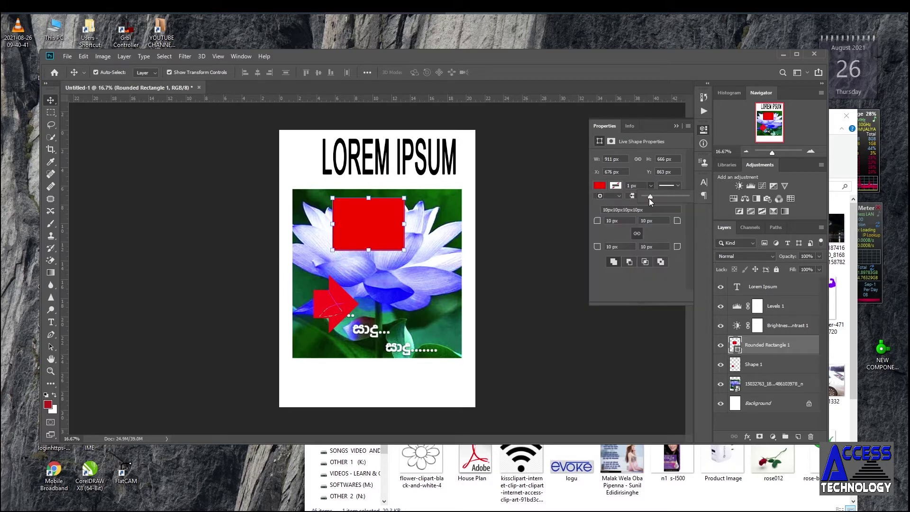
left_click_drag(649, 197, 646, 197)
key("Return")
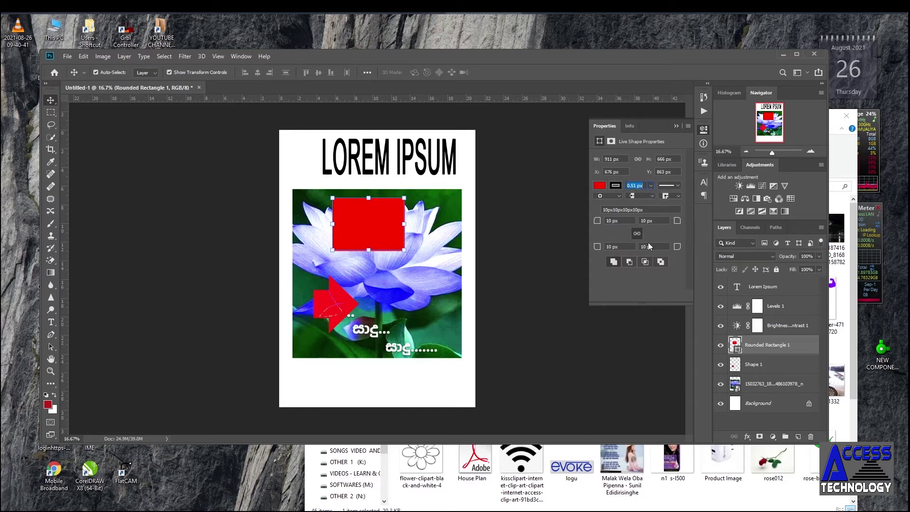
Check the stroke style and cut-out options, keep a solid shape, and close Properties.
left_click(677, 186)
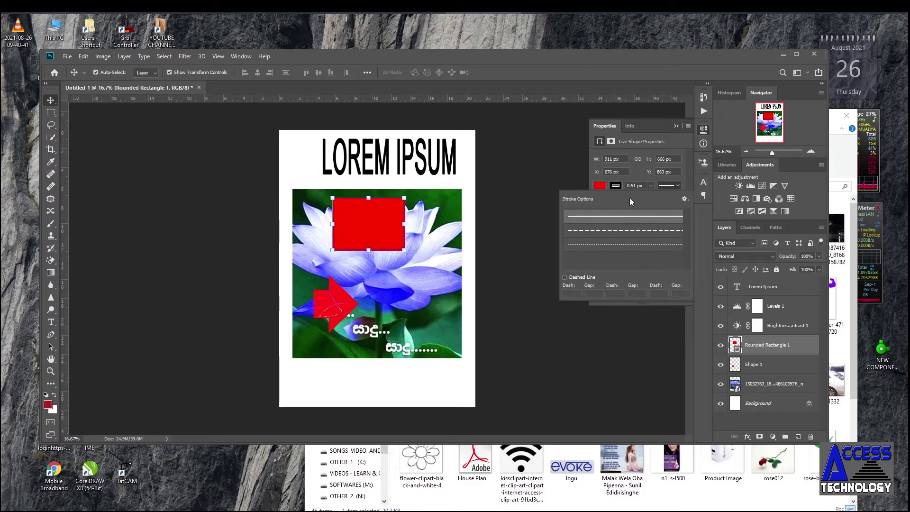
left_click(651, 133)
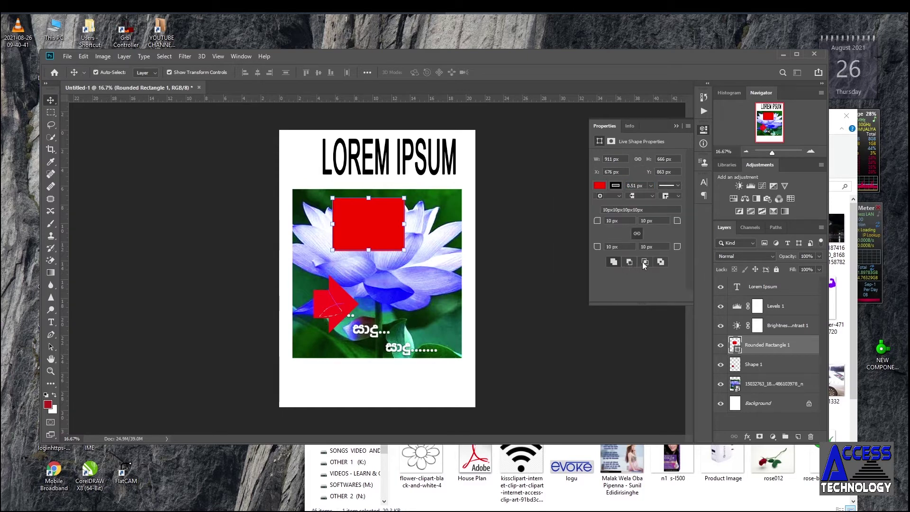
left_click(630, 263)
left_click(613, 263)
left_click(676, 126)
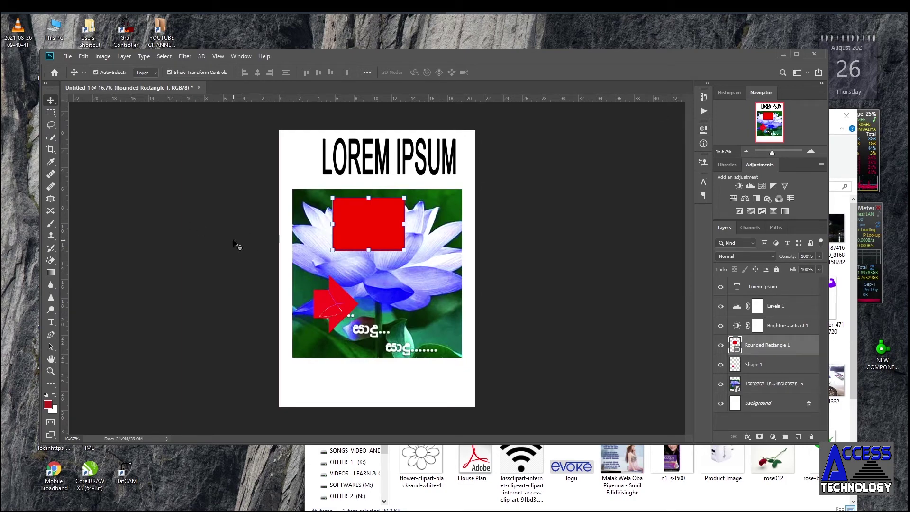
left_click(421, 280)
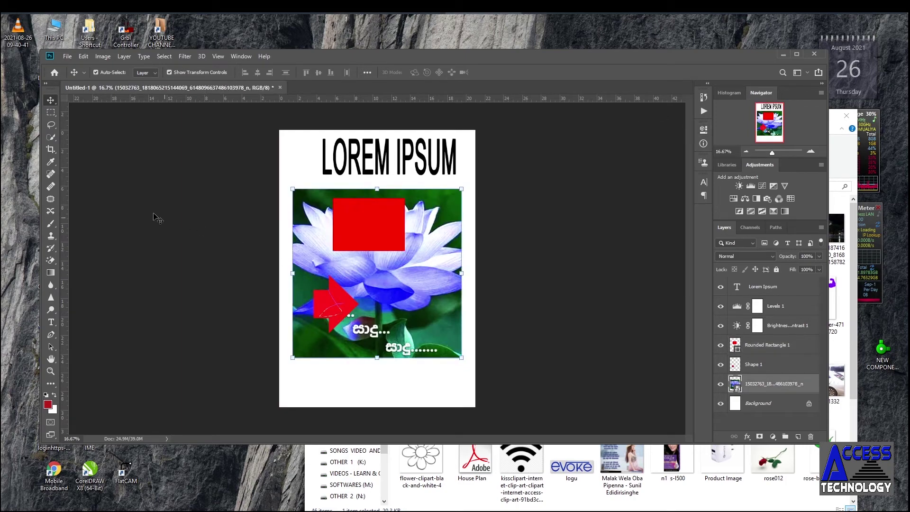
Copy the lotus photo's top-left corner to a new layer and move it beside LOREM IPSUM.
left_click(51, 112)
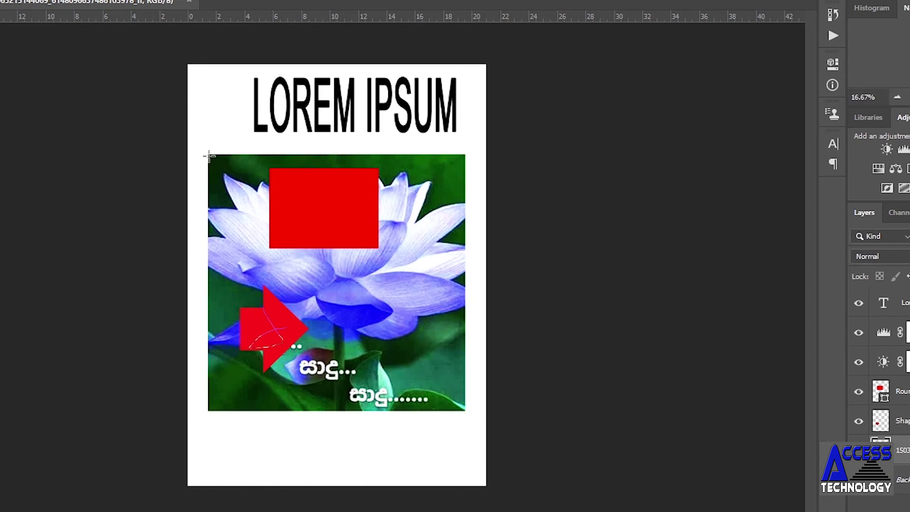
left_click_drag(242, 169, 276, 219)
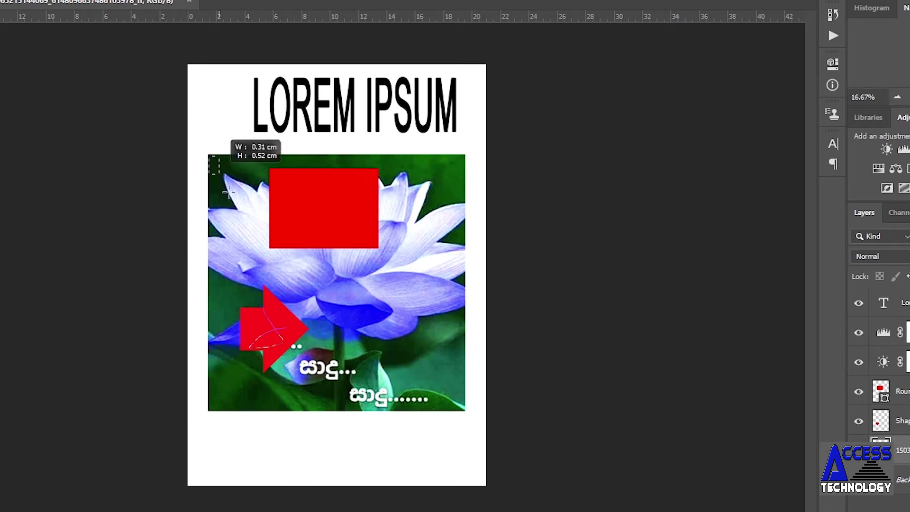
right_click(228, 166)
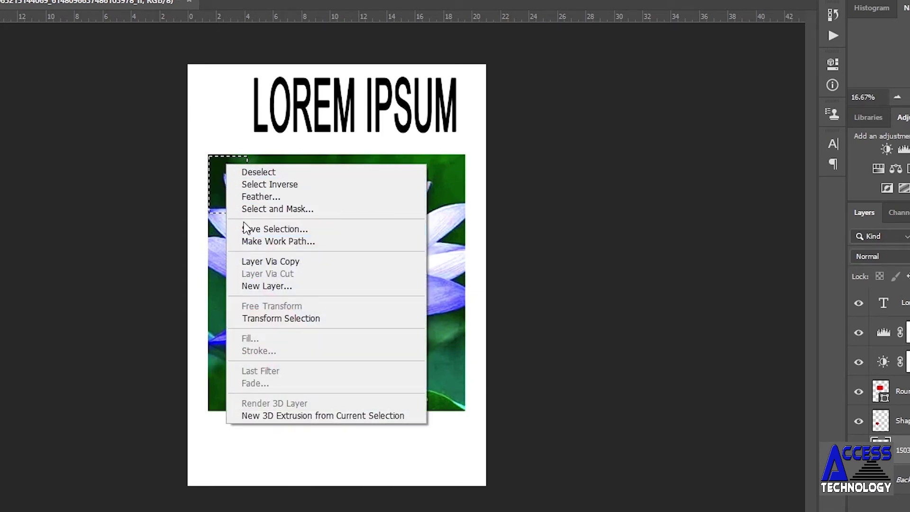
left_click(244, 261)
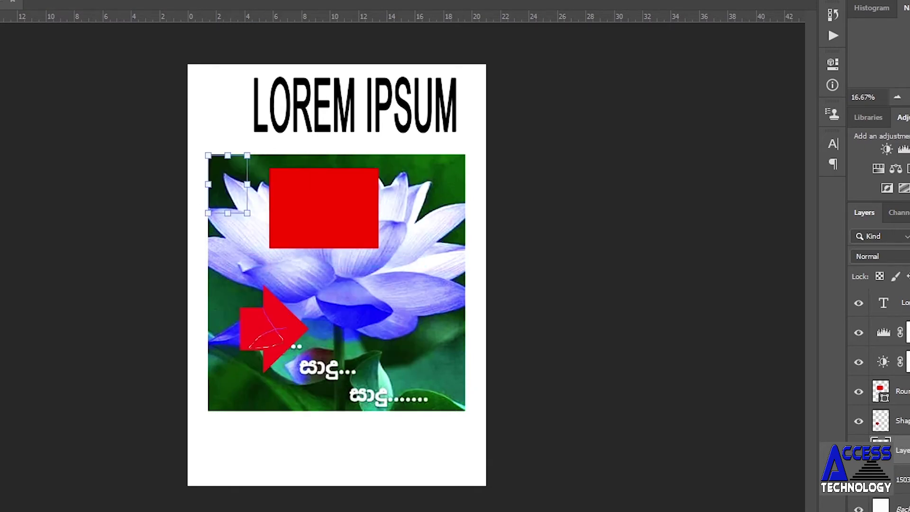
left_click_drag(209, 186, 208, 110)
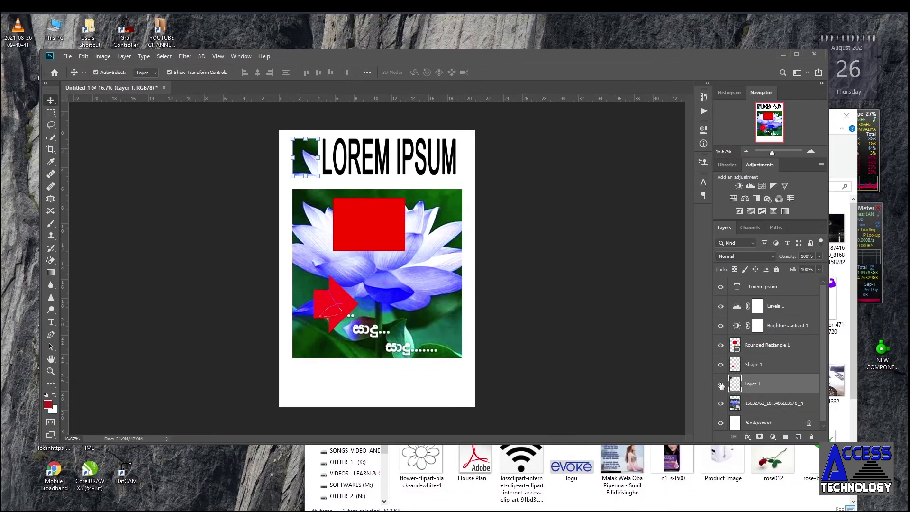
Adjust the right-hand panels and move the program window up and left.
left_click(721, 384)
left_click_drag(824, 343, 825, 356)
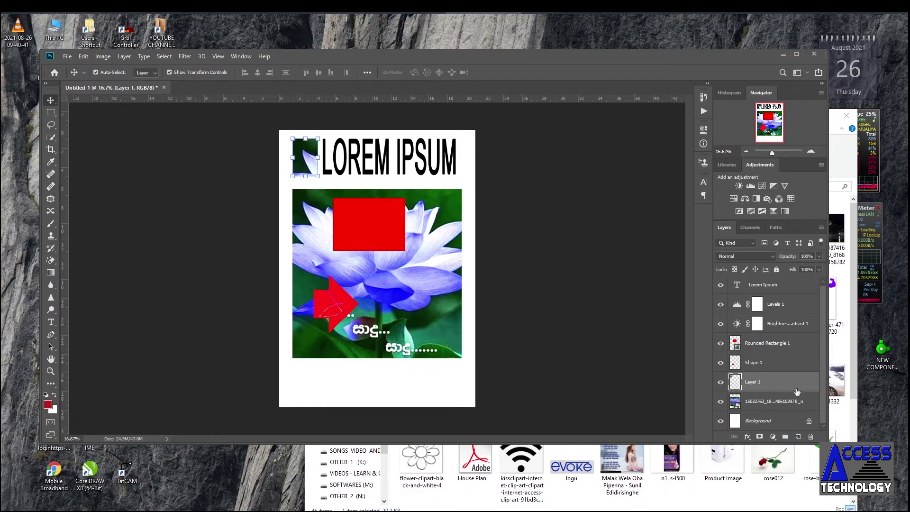
left_click_drag(650, 53, 630, 19)
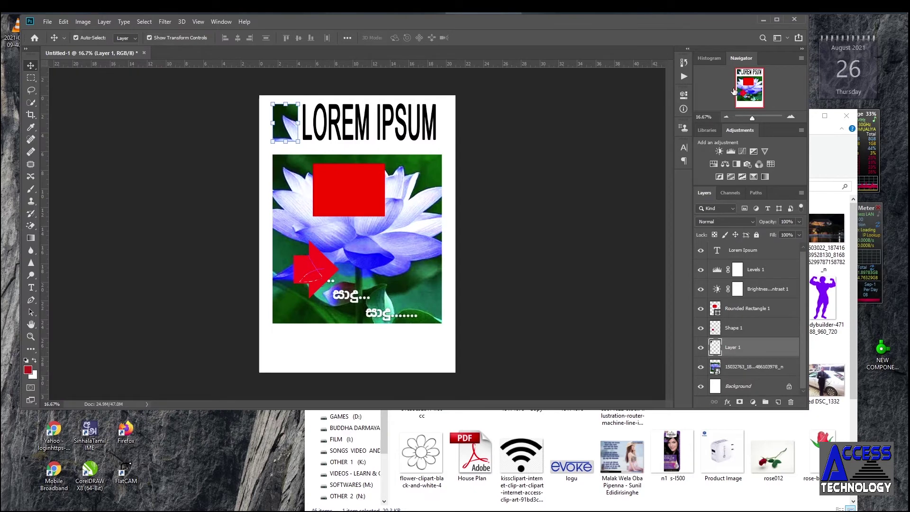
mouse_move(754, 118)
left_mouse_down()
mouse_move(749, 124)
mouse_move(754, 119)
left_mouse_up()
left_click(710, 58)
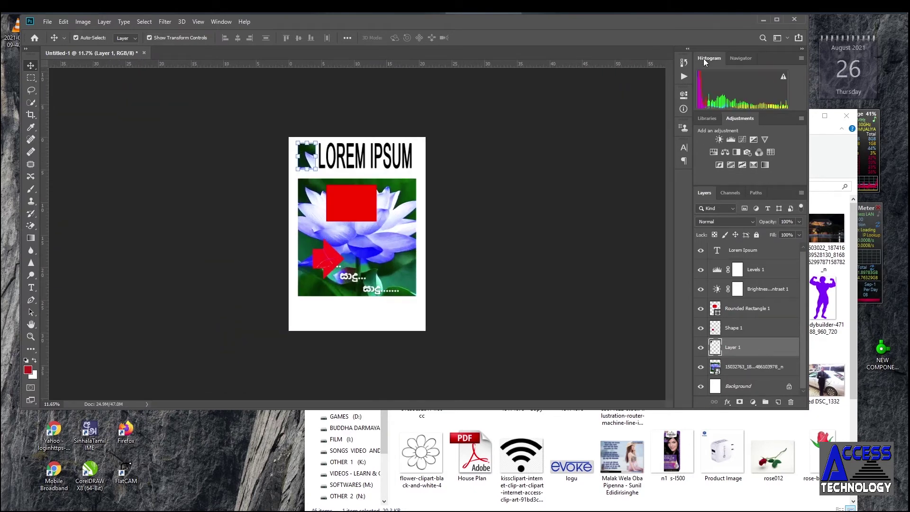
left_click(740, 59)
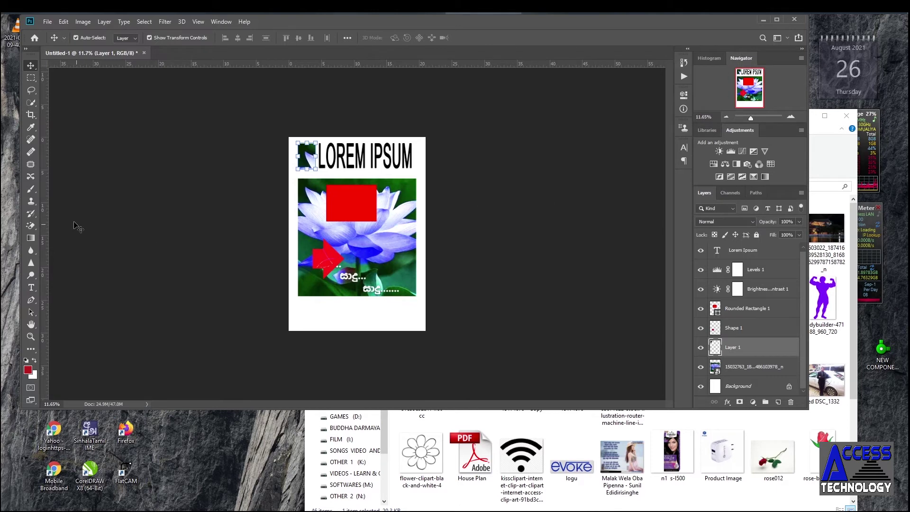
left_click(30, 127)
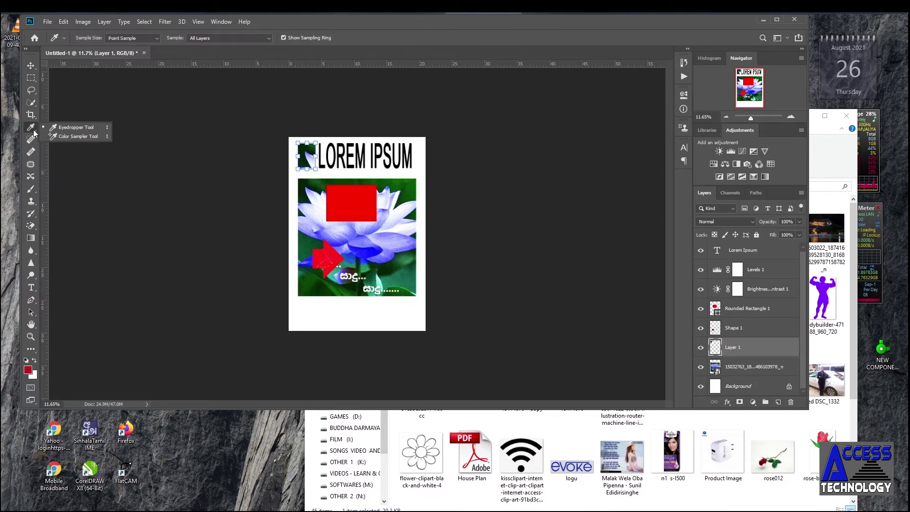
left_click(31, 201)
left_click(58, 202)
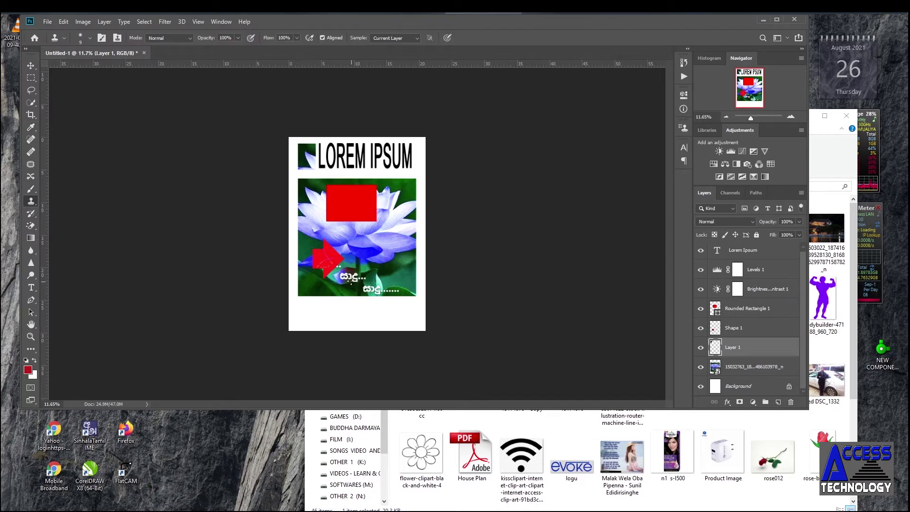
left_click(351, 282)
left_click(410, 183)
left_click(749, 366)
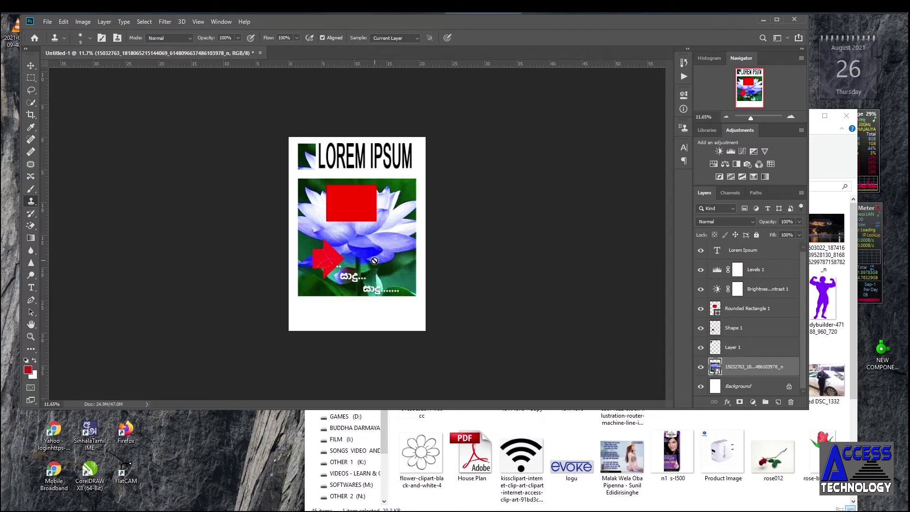
left_click(368, 252)
left_click(411, 183)
left_click(383, 275)
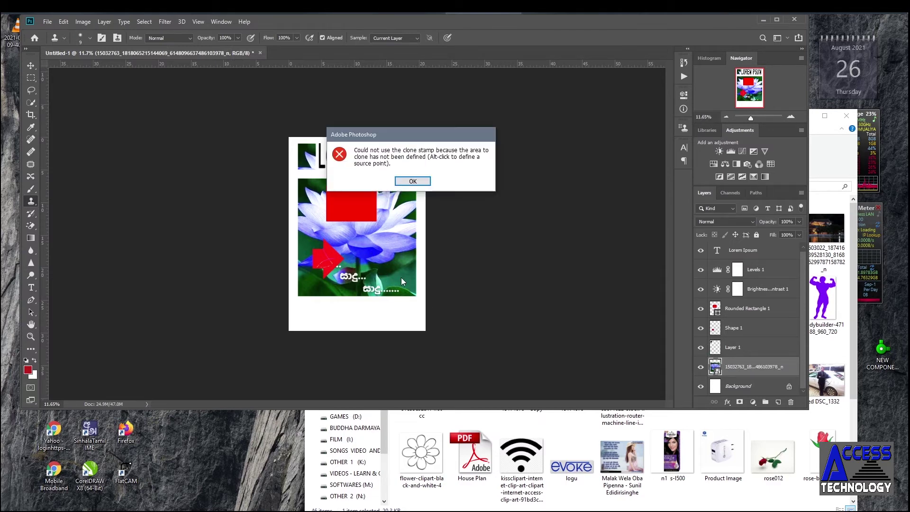
left_click(412, 181)
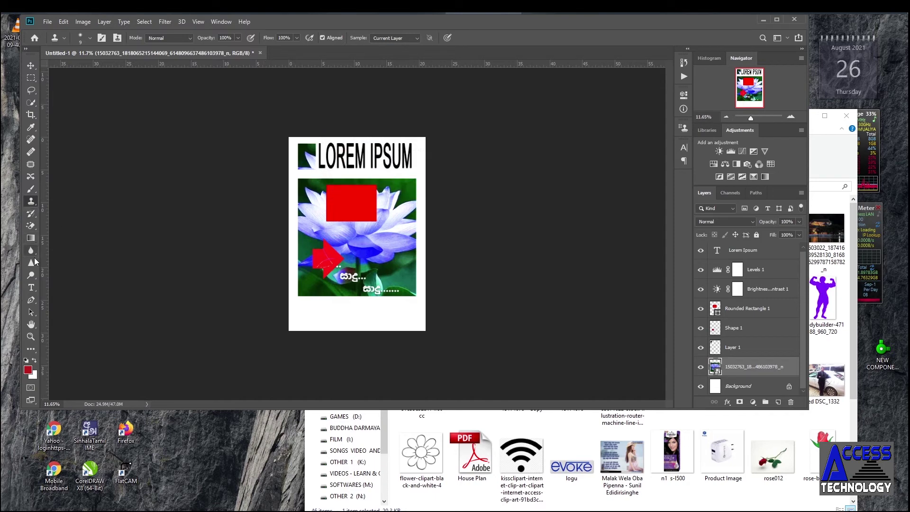
left_click(31, 238)
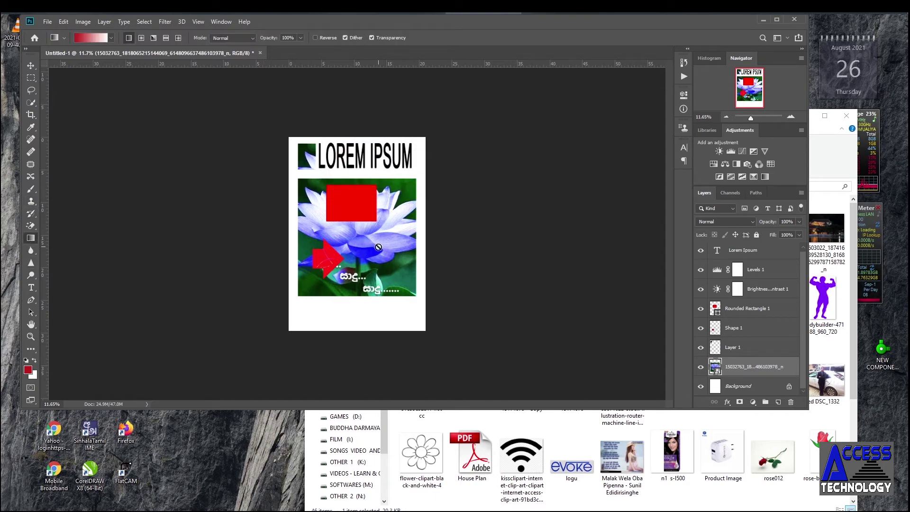
left_click(378, 248)
left_click(406, 174)
left_click(31, 336)
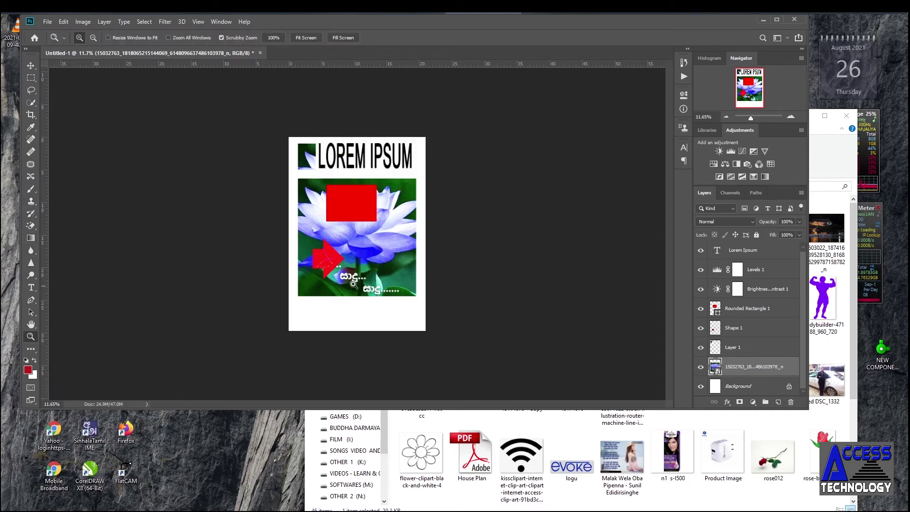
left_click(376, 266)
left_click(376, 266)
Zoom out to see the whole A4 poster.
left_click(272, 195)
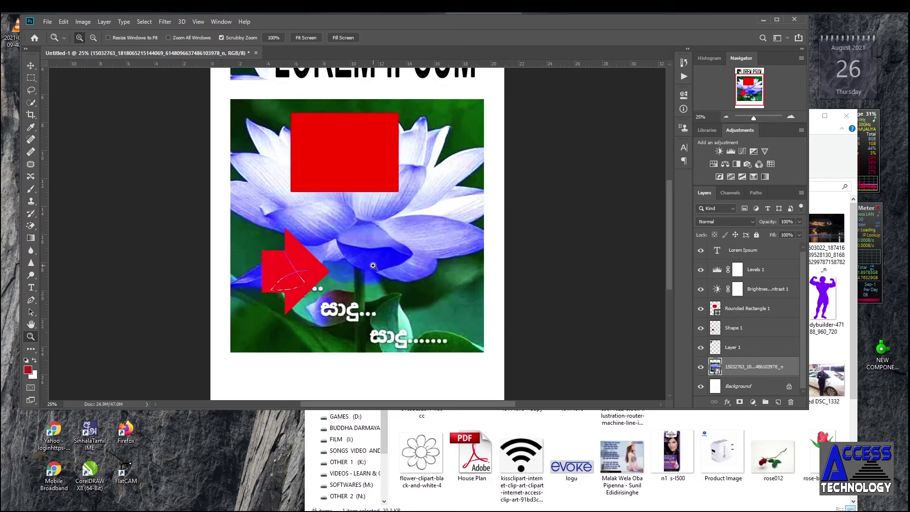
right_click(388, 248)
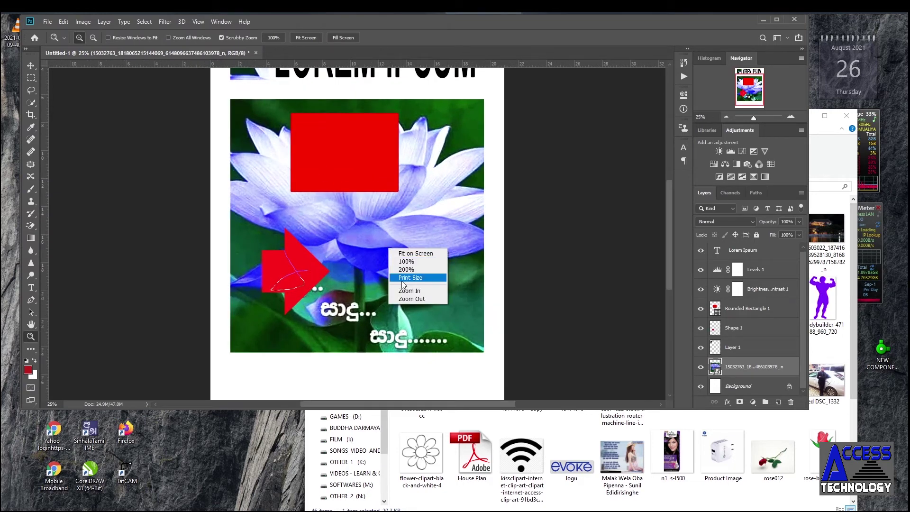
left_click(412, 299)
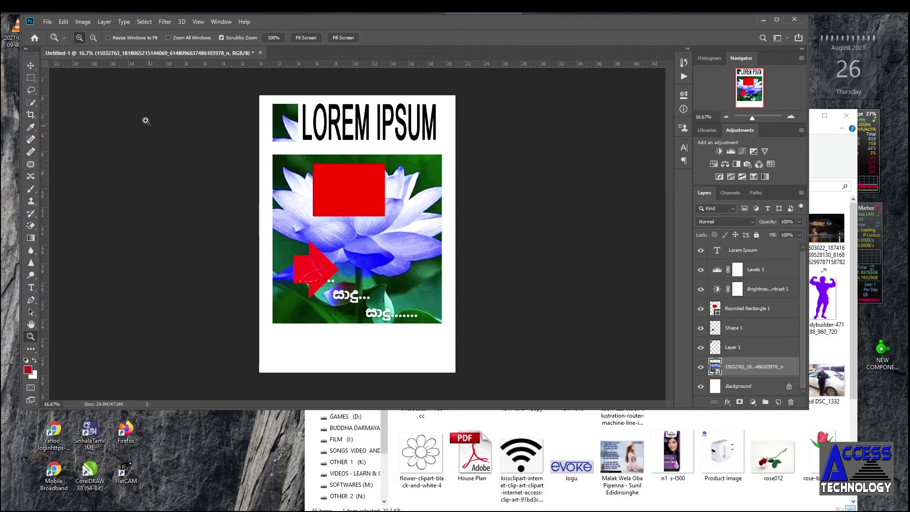
Rescale the LOREM IPSUM headline to about 105%, taller and shifted left, and commit.
left_click(31, 66)
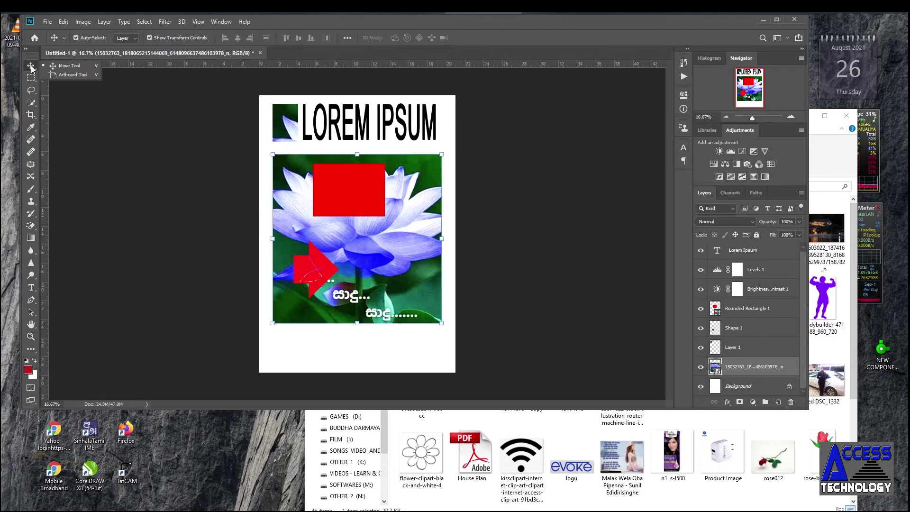
left_click(346, 125)
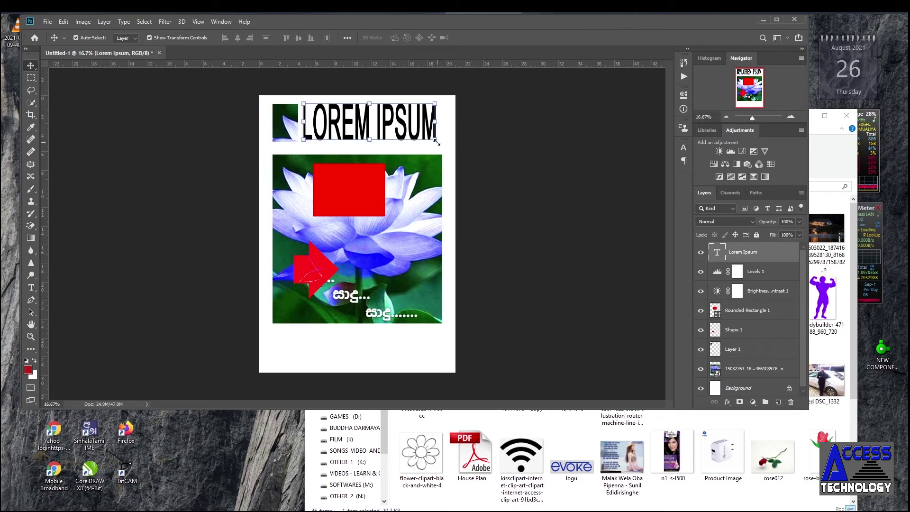
left_click_drag(436, 142, 422, 149)
left_click_drag(421, 154, 428, 156)
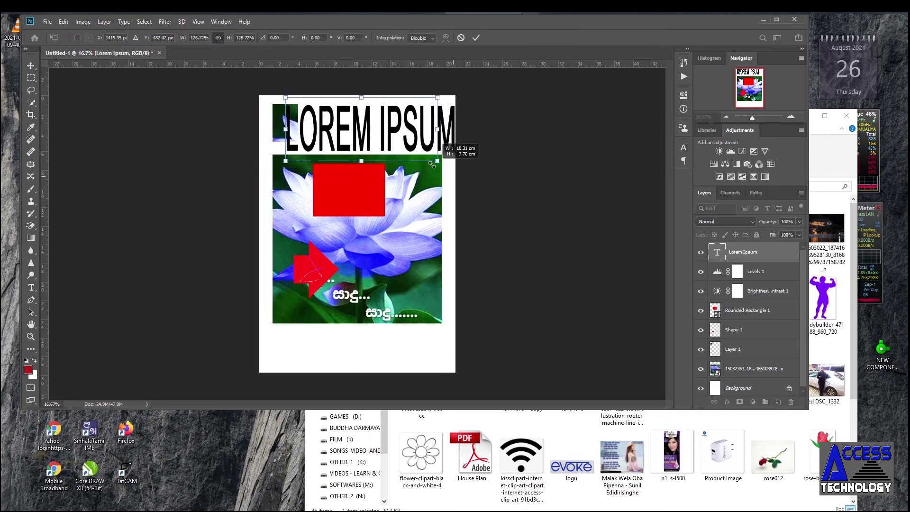
right_click(30, 65)
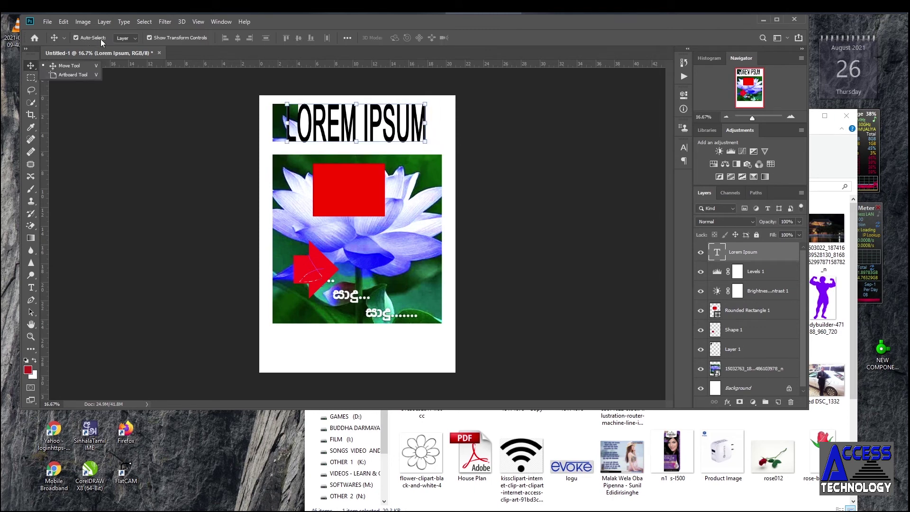
left_click(76, 39)
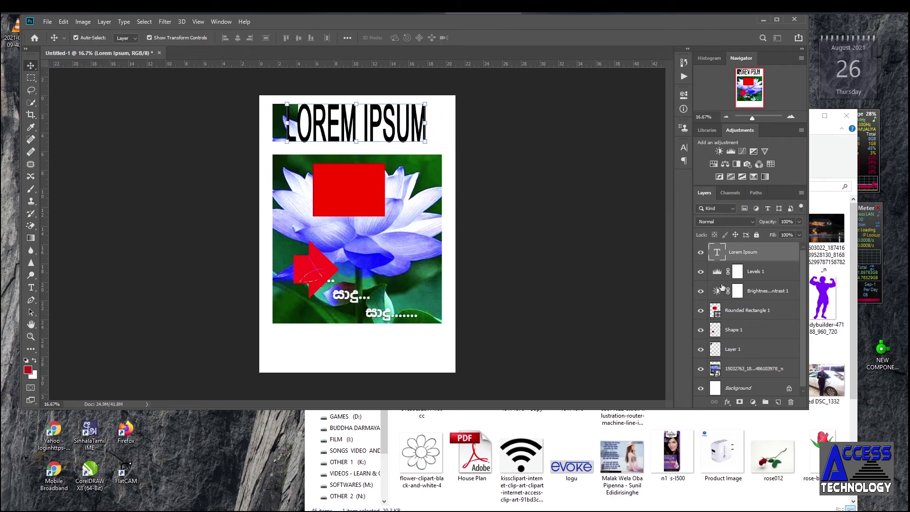
left_click(76, 37)
left_click(31, 103)
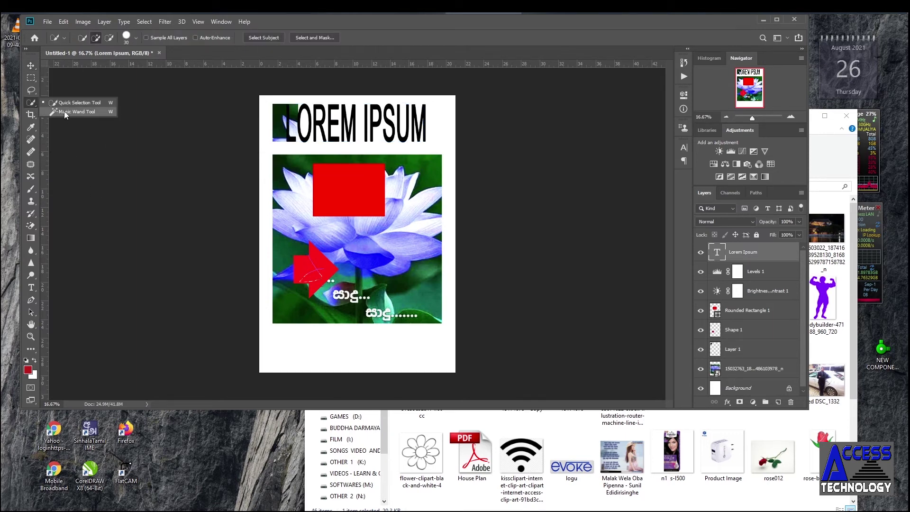
left_click(65, 112)
left_click(402, 251)
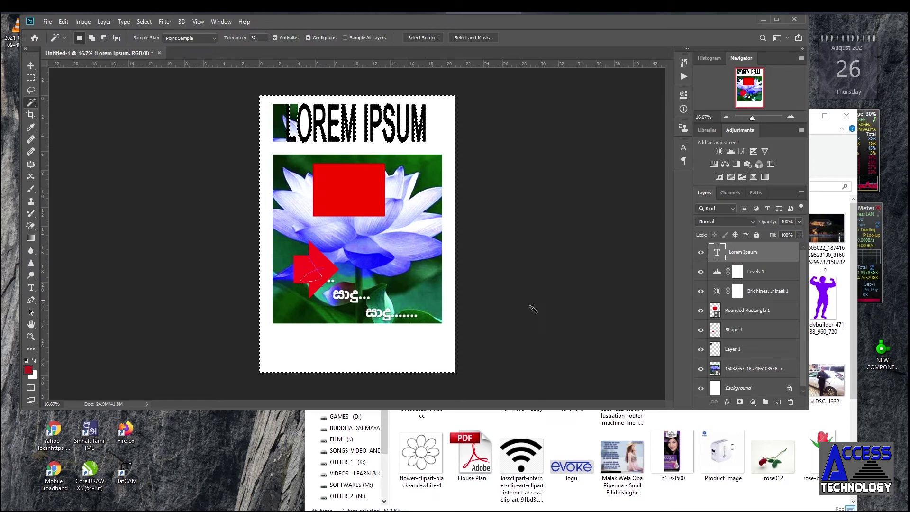
left_click(732, 370)
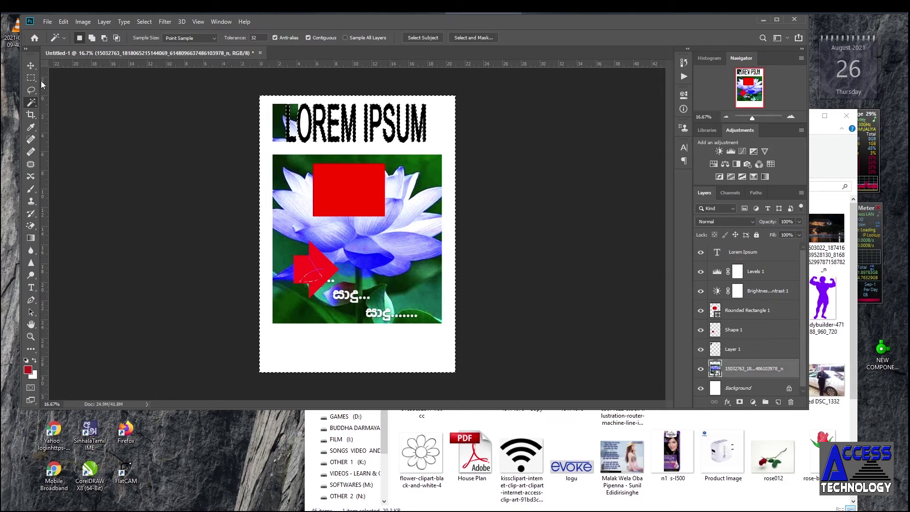
key("m")
left_click(261, 151)
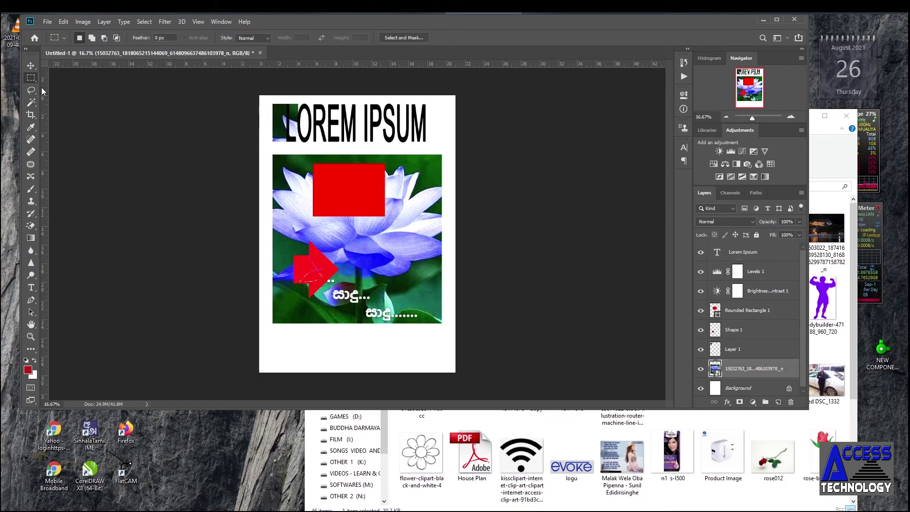
left_click(31, 103)
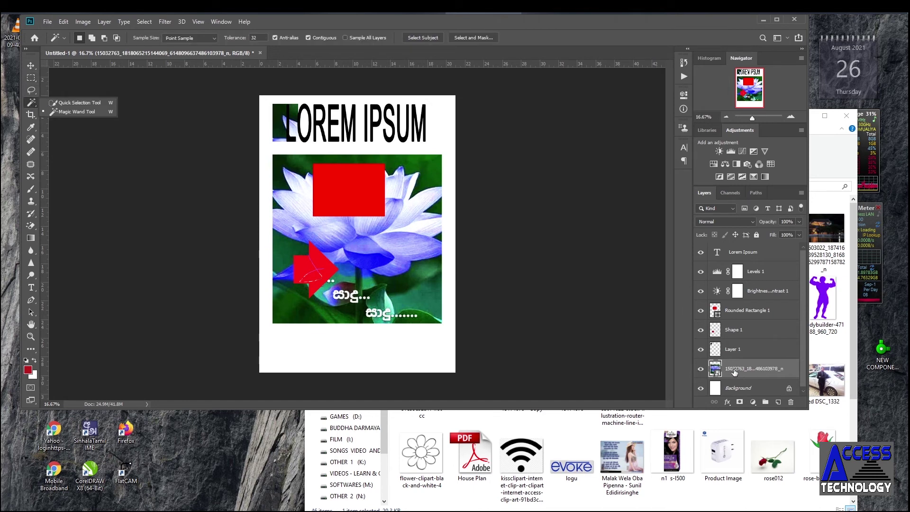
left_click(382, 259)
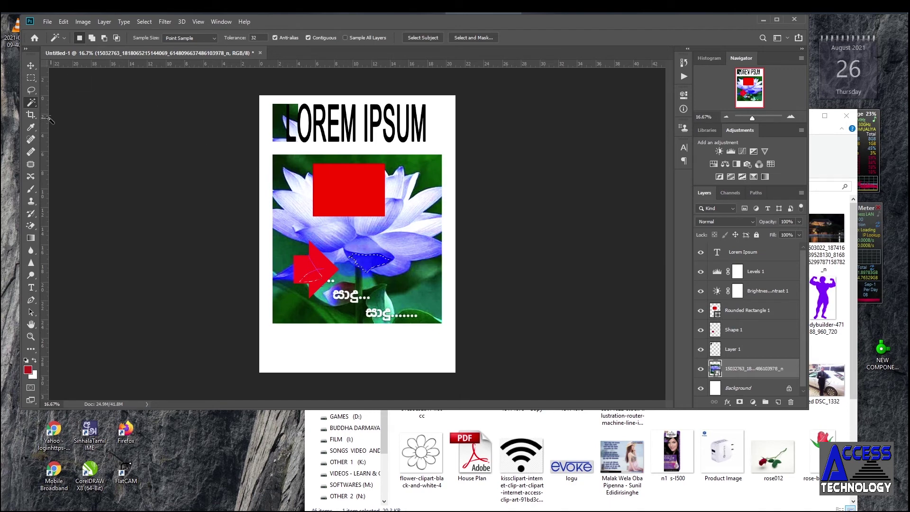
left_click(32, 128)
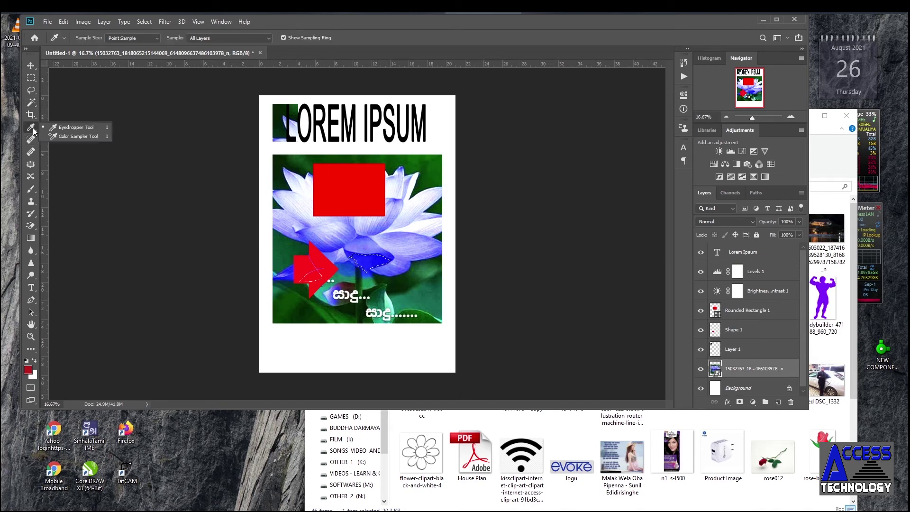
left_click(31, 91)
left_click(31, 66)
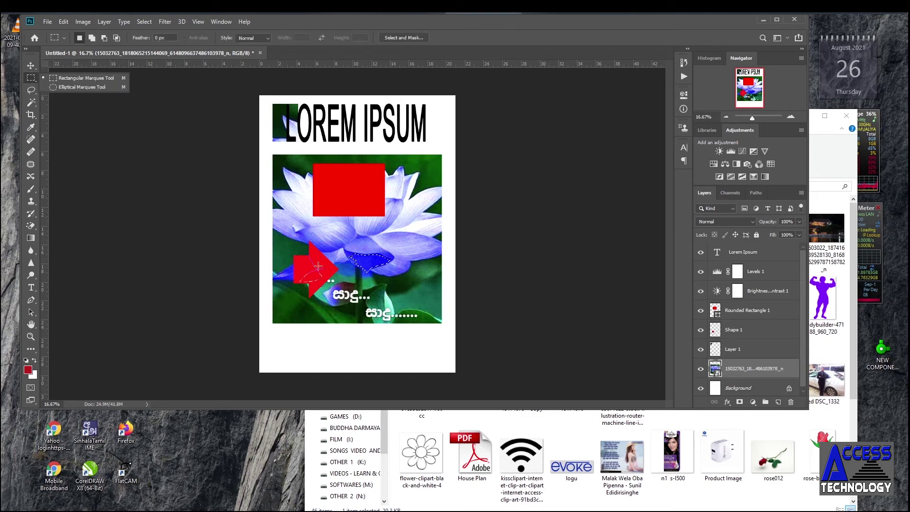
left_click(390, 297)
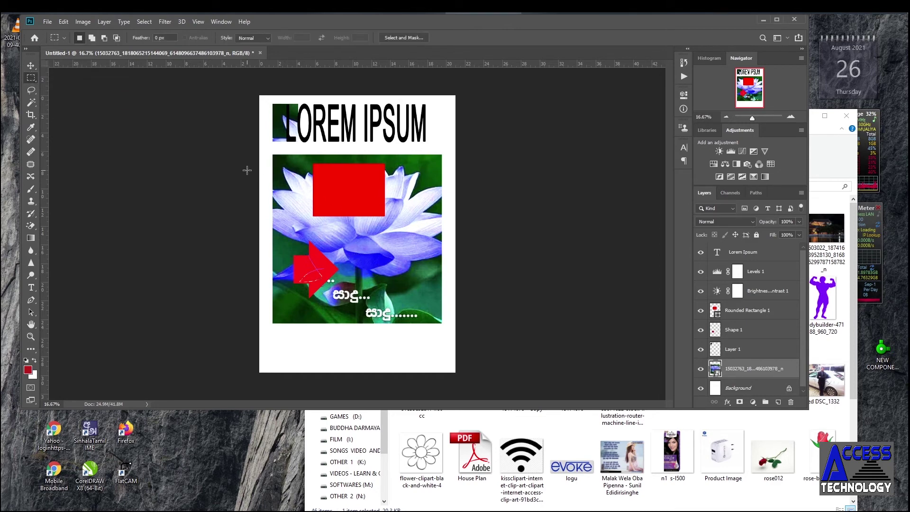
Set the foreground colour to bright blue #1014ff, leaving the background white.
left_click(35, 361)
left_click(32, 375)
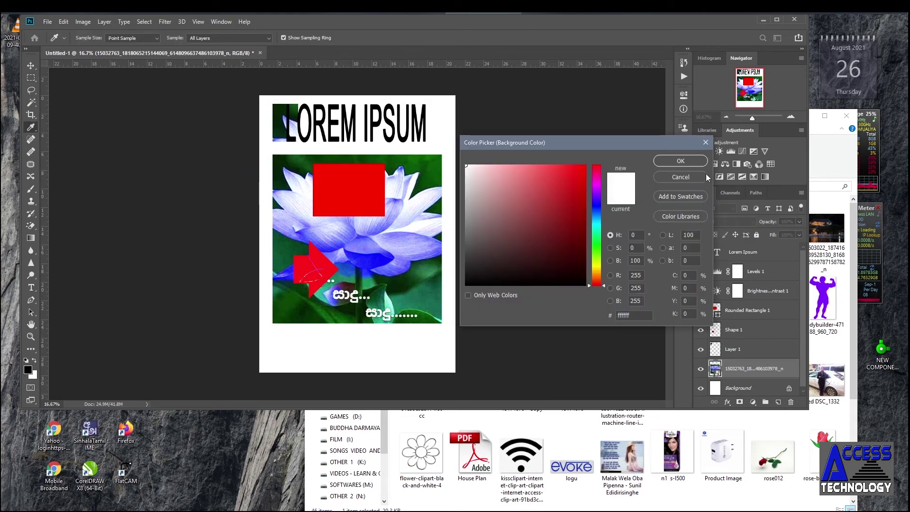
left_click(686, 178)
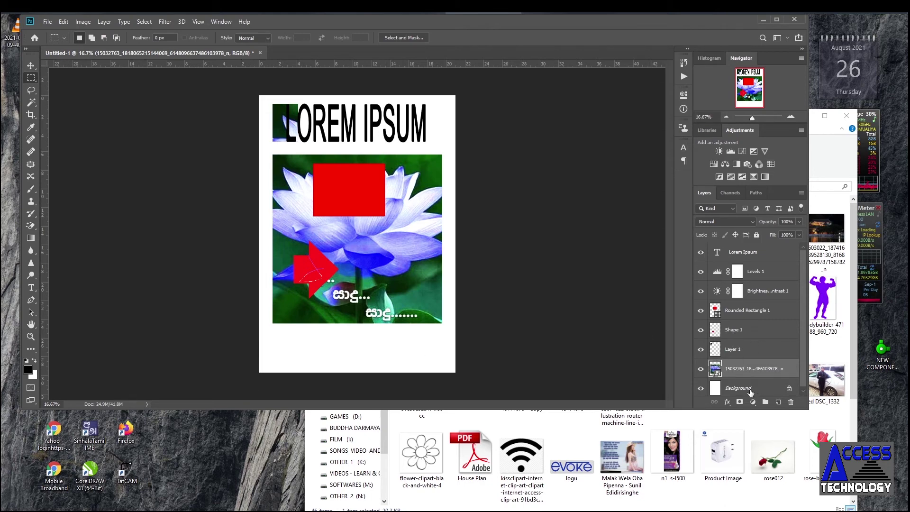
left_click(27, 370)
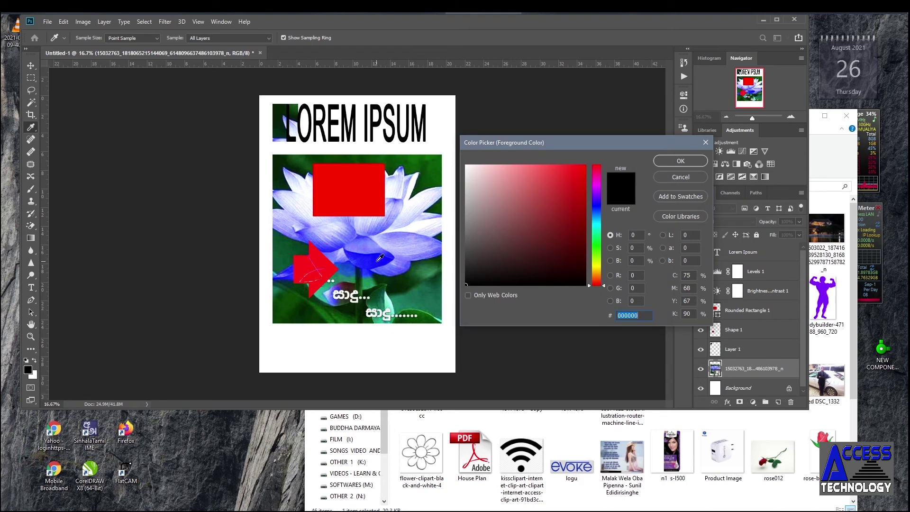
left_click(377, 259)
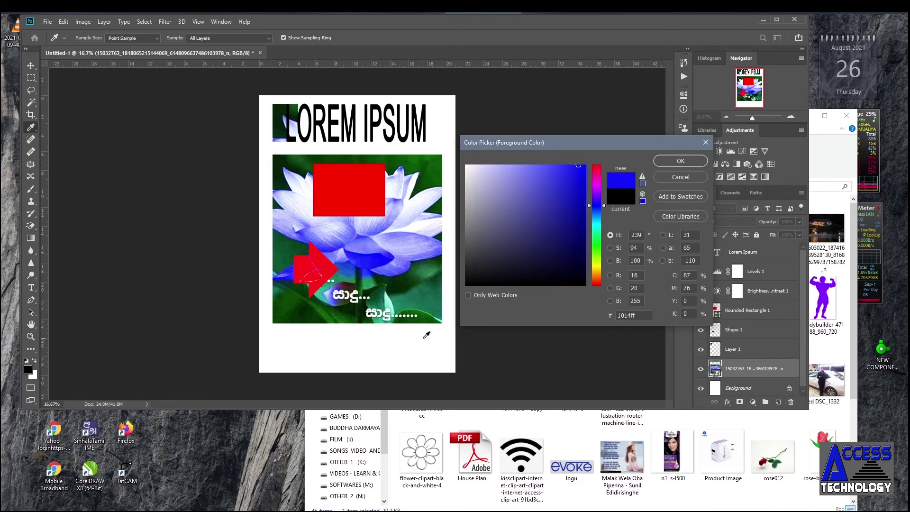
left_click(688, 162)
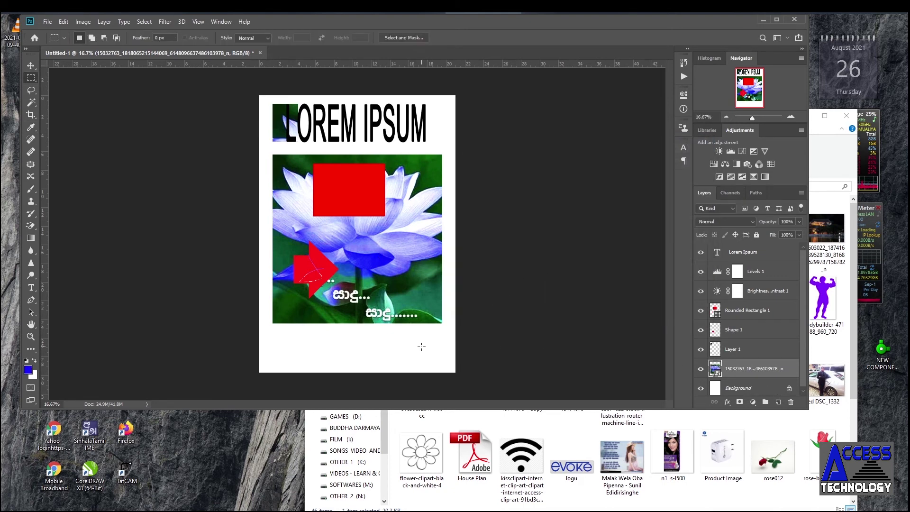
left_click(29, 371)
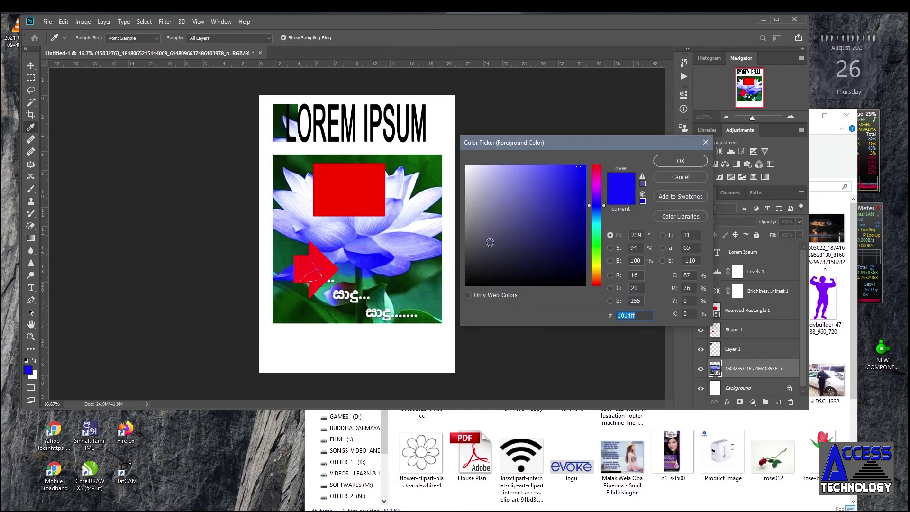
left_click(678, 164)
Fill the page area blue with the Paint Bucket, rasterizing the layer.
left_click(31, 349)
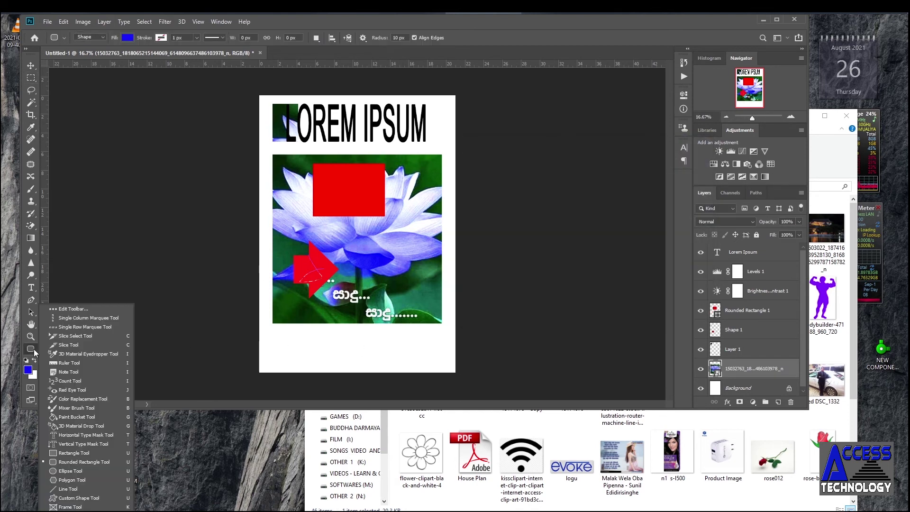
left_click(65, 417)
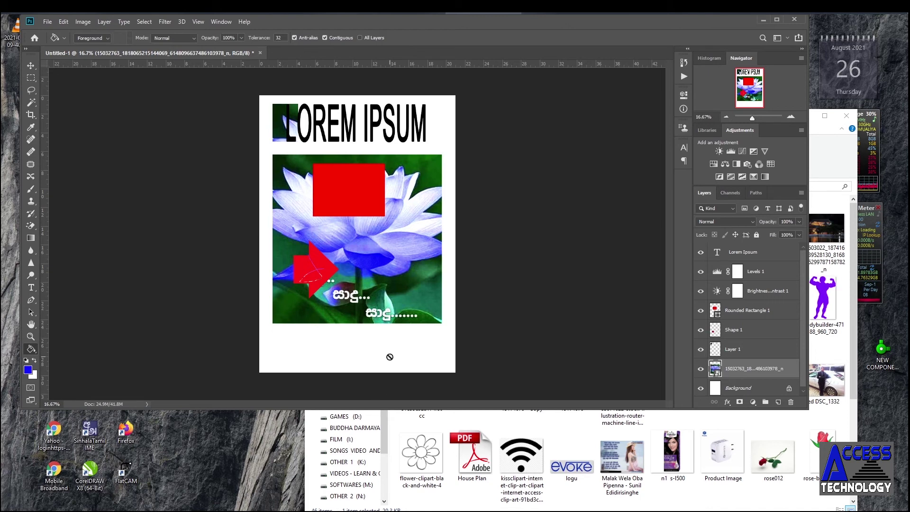
left_click(386, 357)
left_click(406, 182)
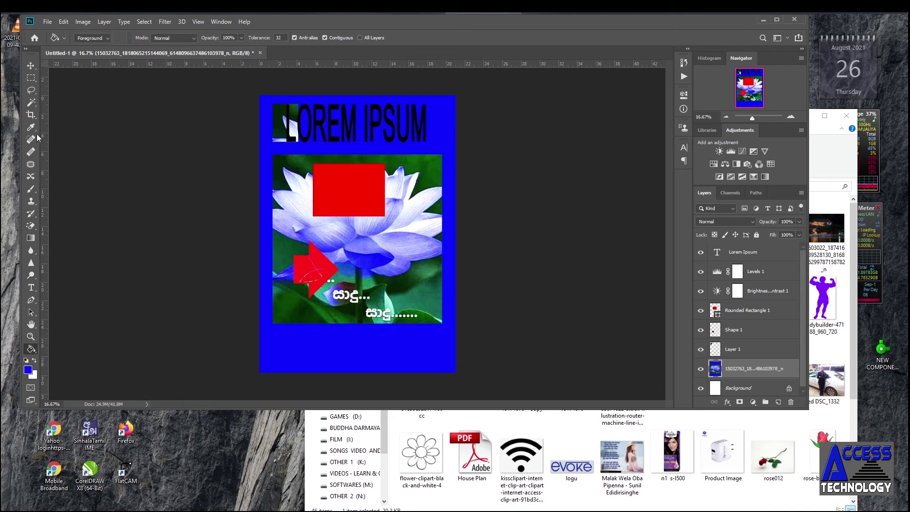
Revert the blue fill by returning to the Rasterize Layer state in History.
left_click(31, 66)
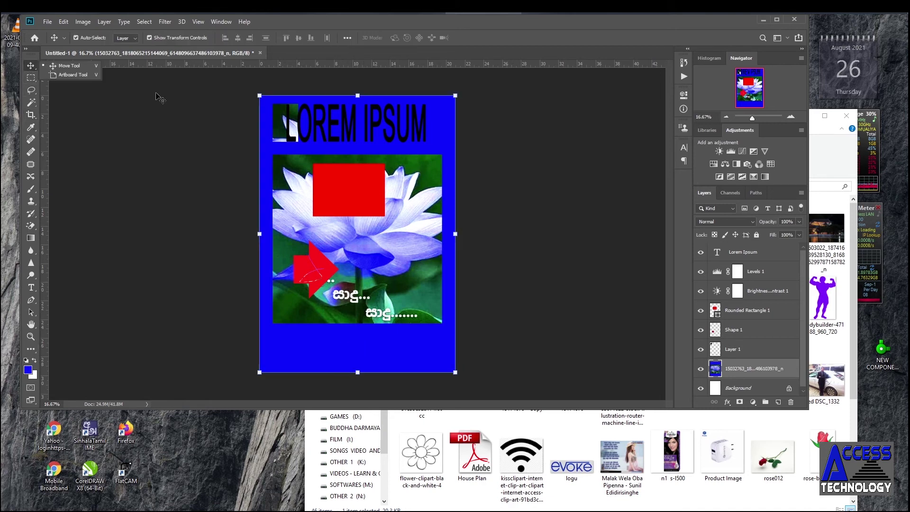
left_click(685, 65)
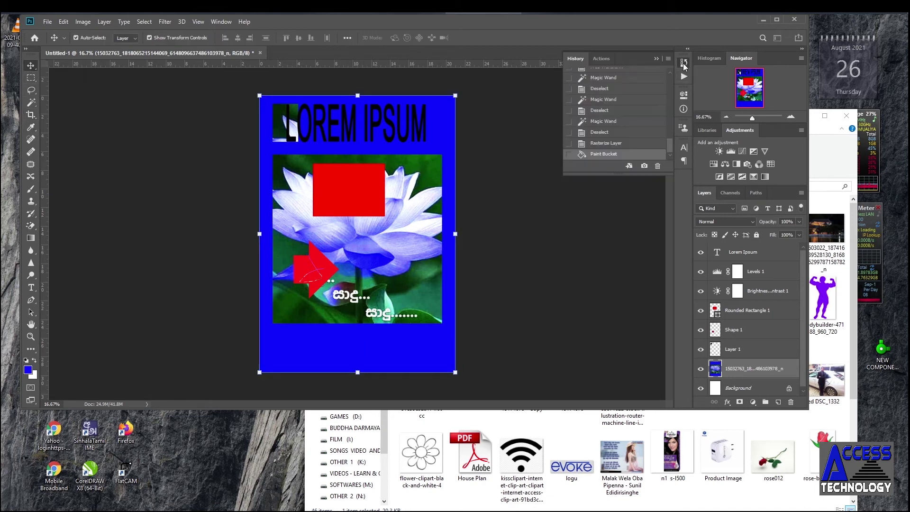
left_click(612, 144)
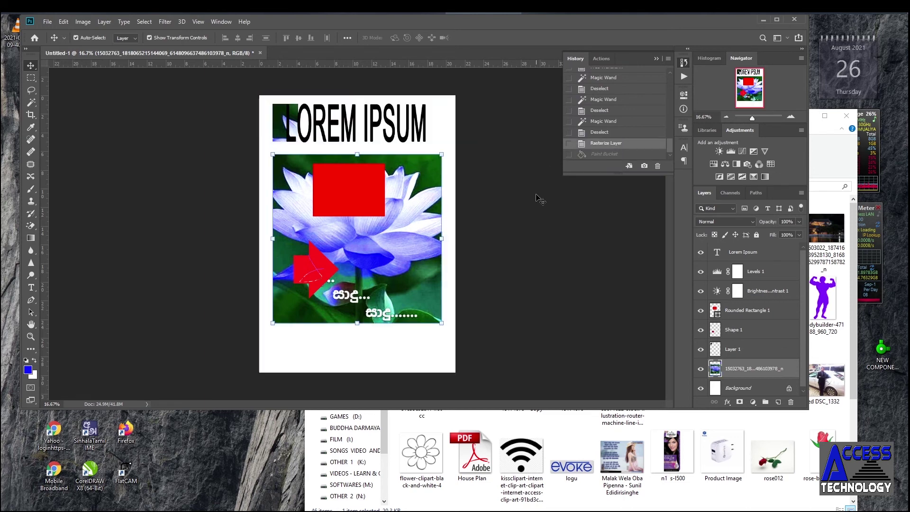
left_click(659, 59)
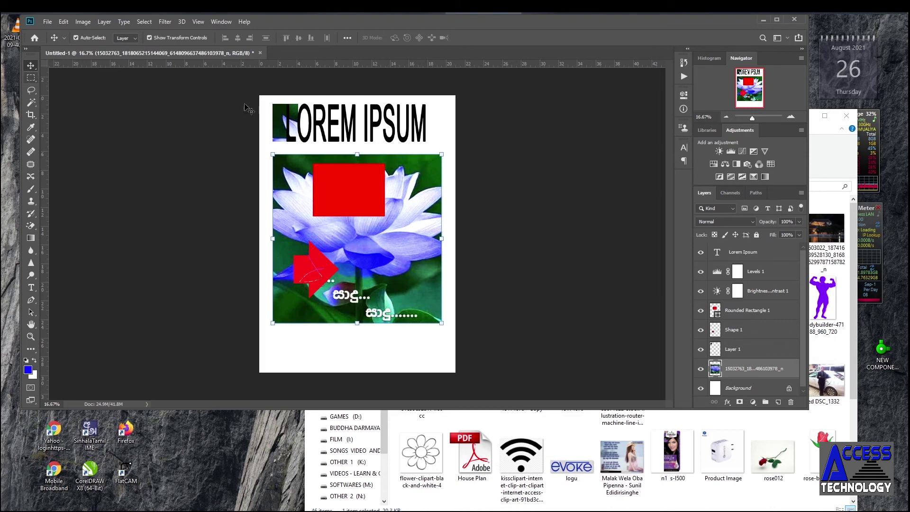
Open the LOREM IPSUM layer's Blending Options and add a trial 65 px yellow stroke.
left_click(393, 127)
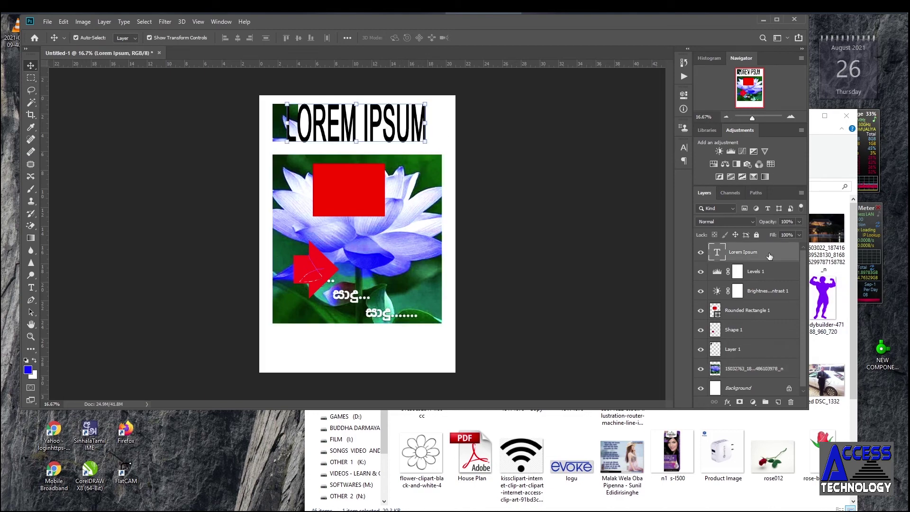
right_click(769, 256)
left_click(810, 90)
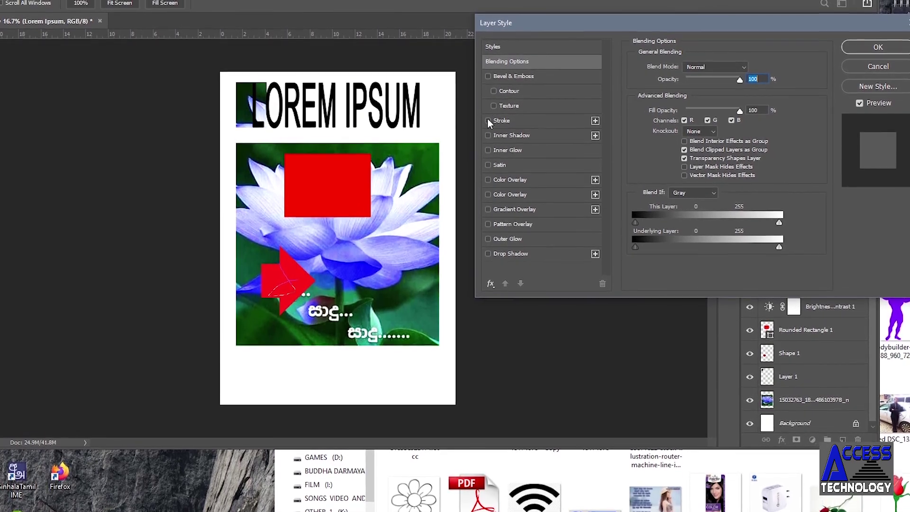
left_click(496, 122)
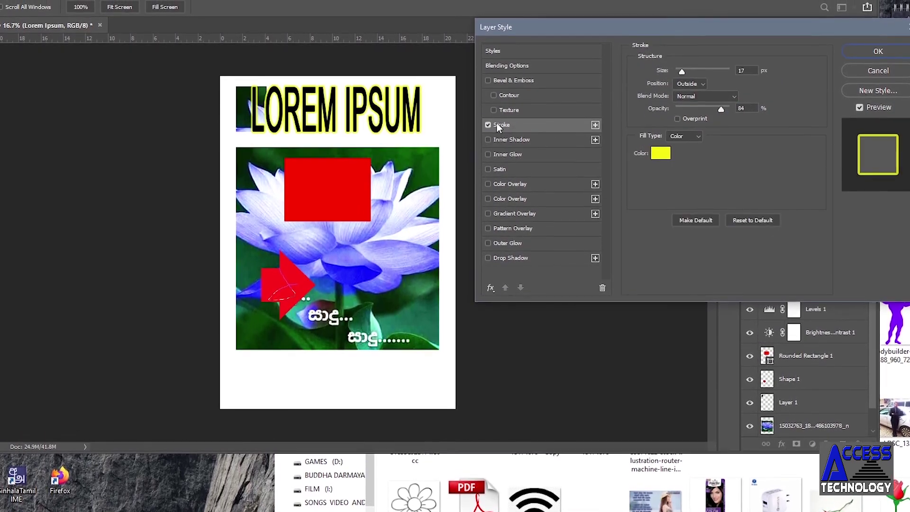
mouse_move(682, 72)
left_mouse_down()
mouse_move(711, 75)
mouse_move(693, 75)
left_mouse_up()
mouse_move(720, 112)
left_mouse_down()
mouse_move(694, 114)
mouse_move(738, 120)
left_mouse_up()
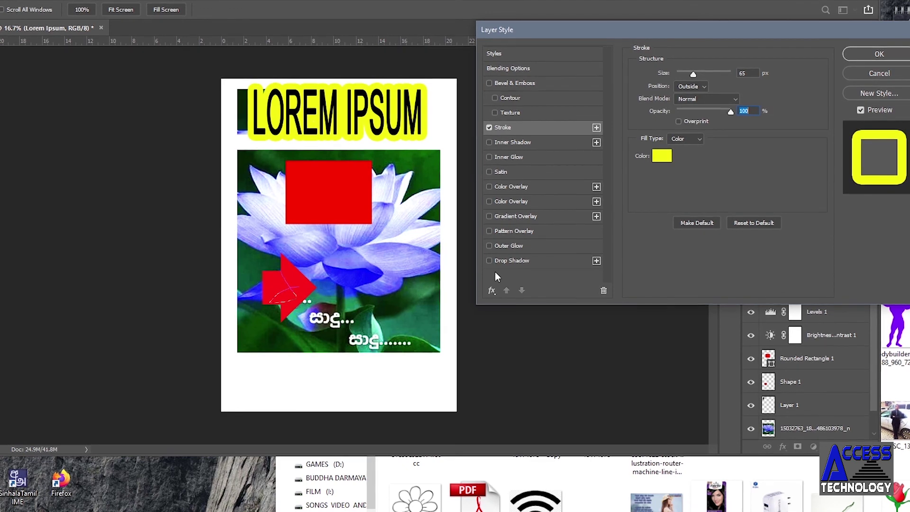
Try Bevel & Emboss, contour, Inner Shadow and Drop Shadow, then switch them and the stroke off.
left_click(489, 83)
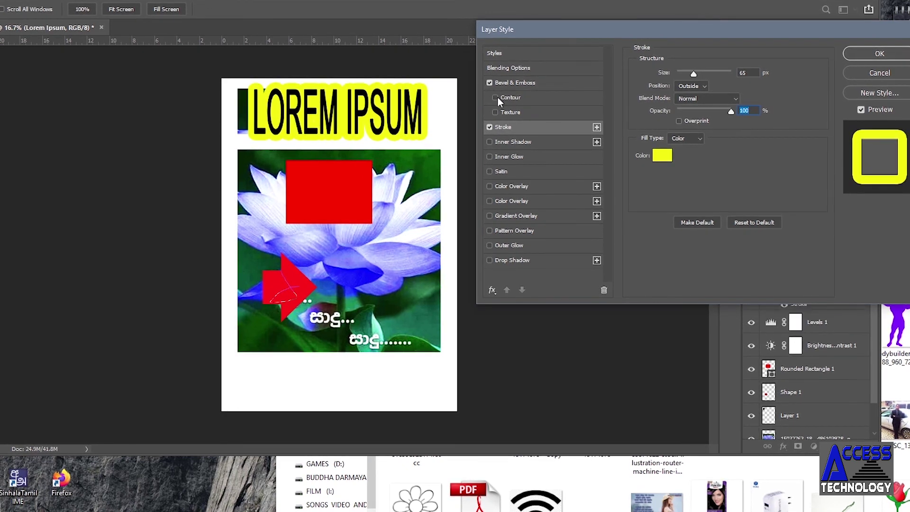
left_click(490, 143)
left_click(496, 98)
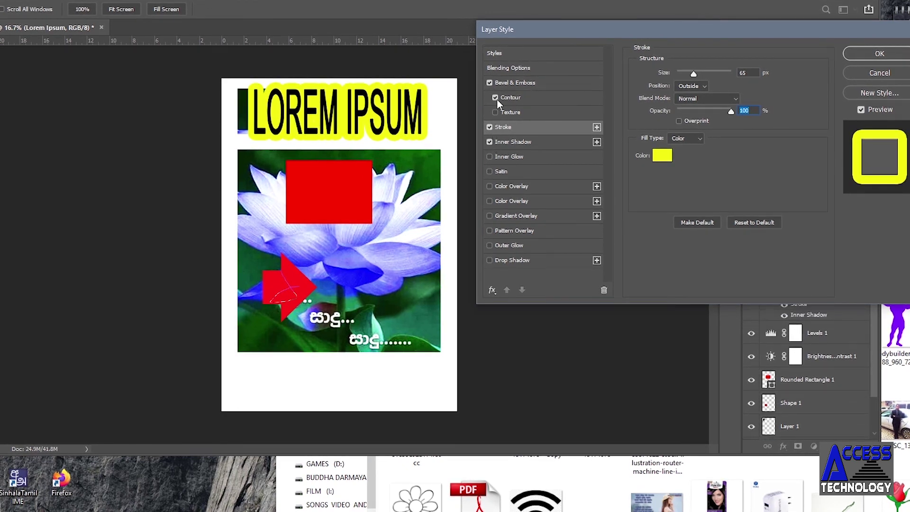
left_click(489, 83)
left_click(489, 142)
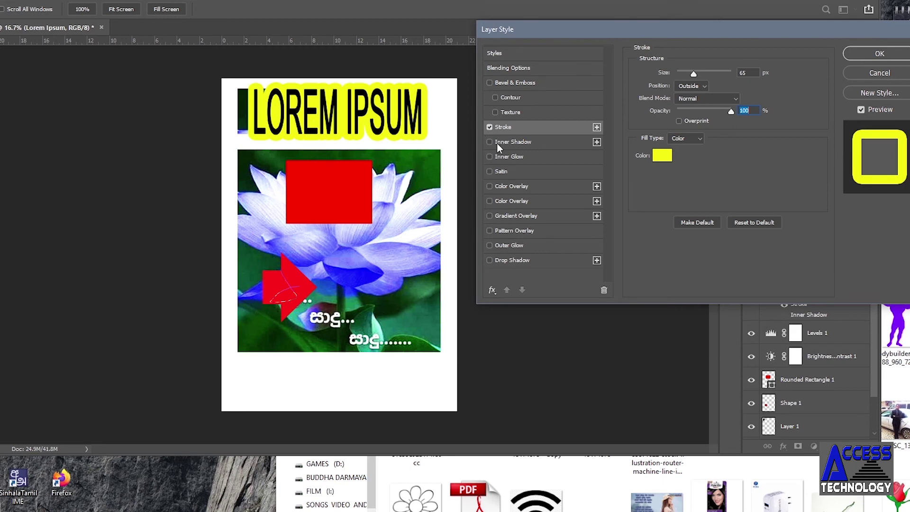
left_click(490, 260)
left_click(490, 261)
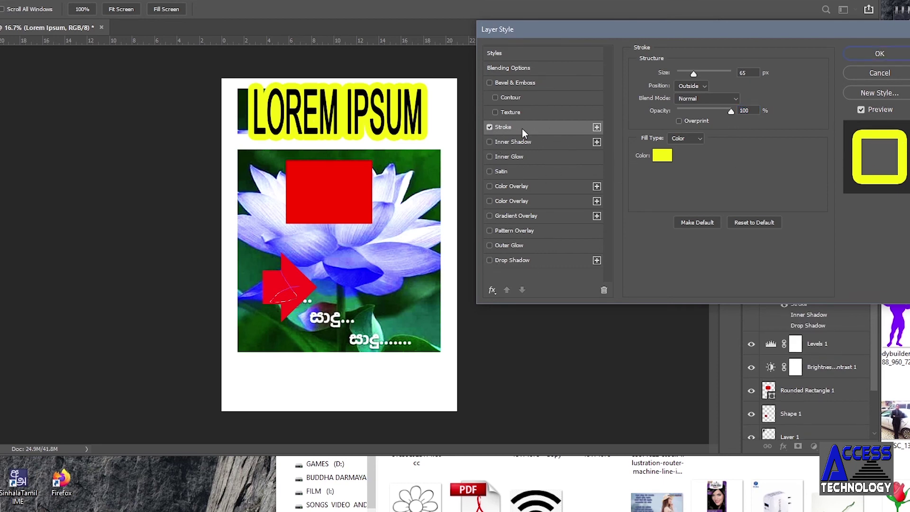
left_click(491, 128)
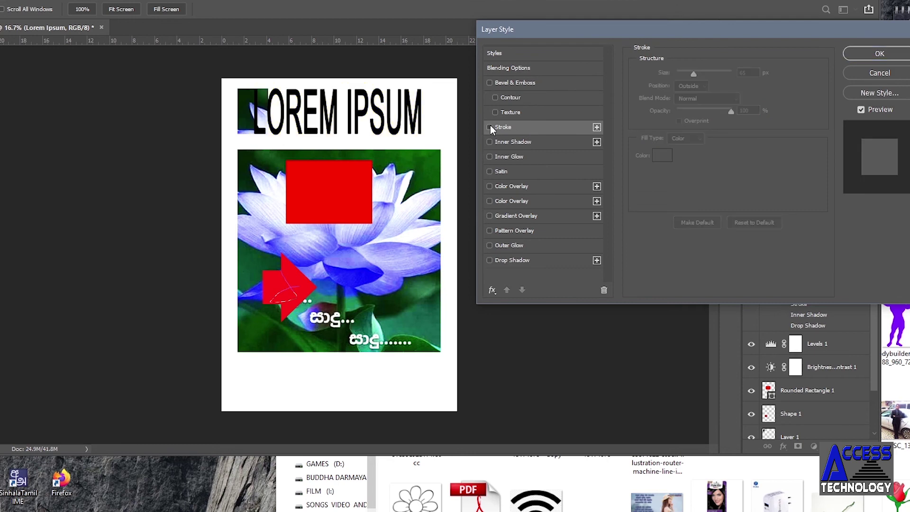
Retest the drop shadow, then add a grey Color Overlay to the headline.
left_click(490, 261)
left_click(551, 262)
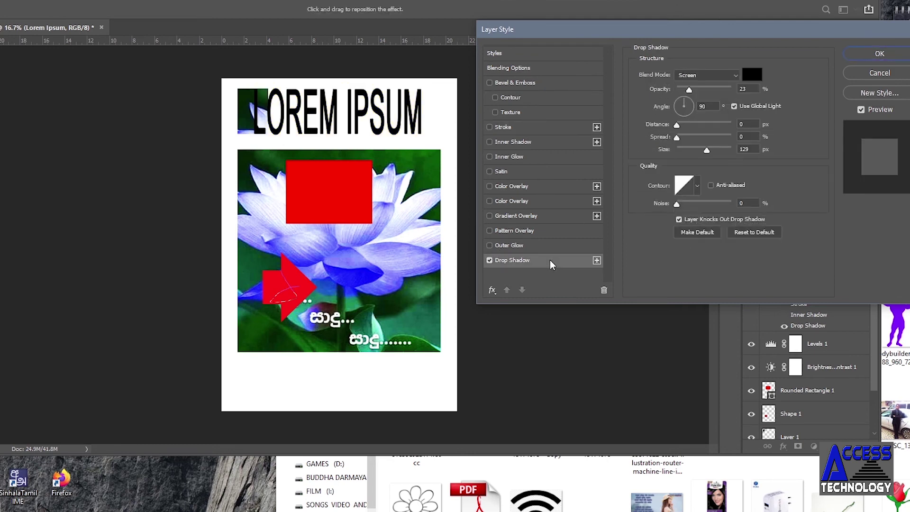
left_click(490, 261)
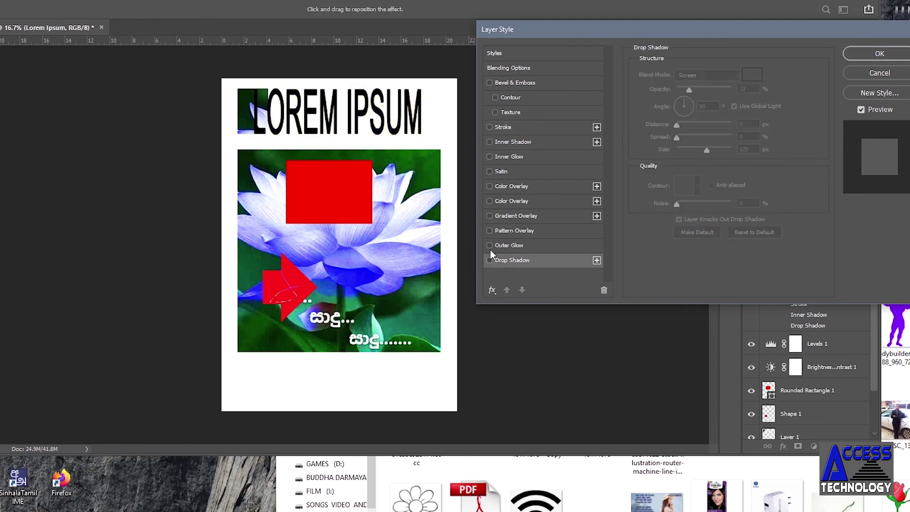
left_click(490, 201)
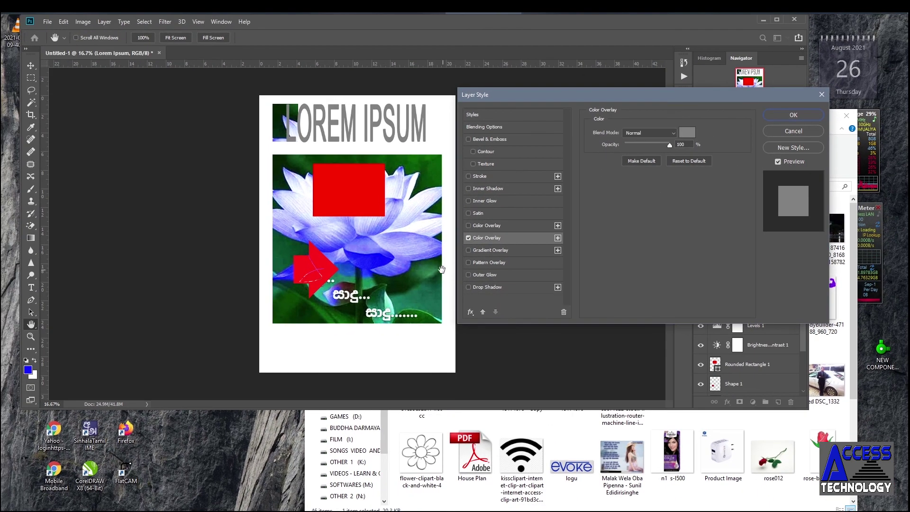
Add a red Outer Glow with 45% noise to the headline.
left_click(469, 275)
left_click(503, 277)
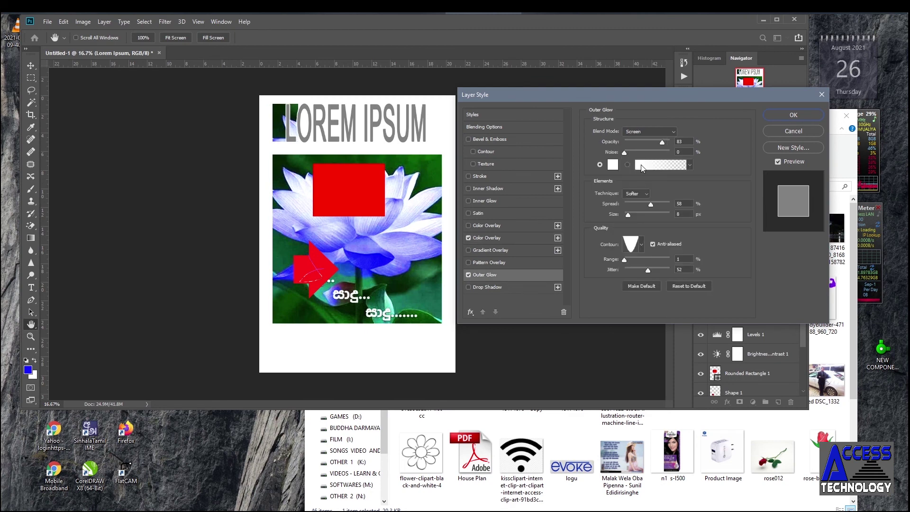
left_click(612, 169)
left_click(583, 181)
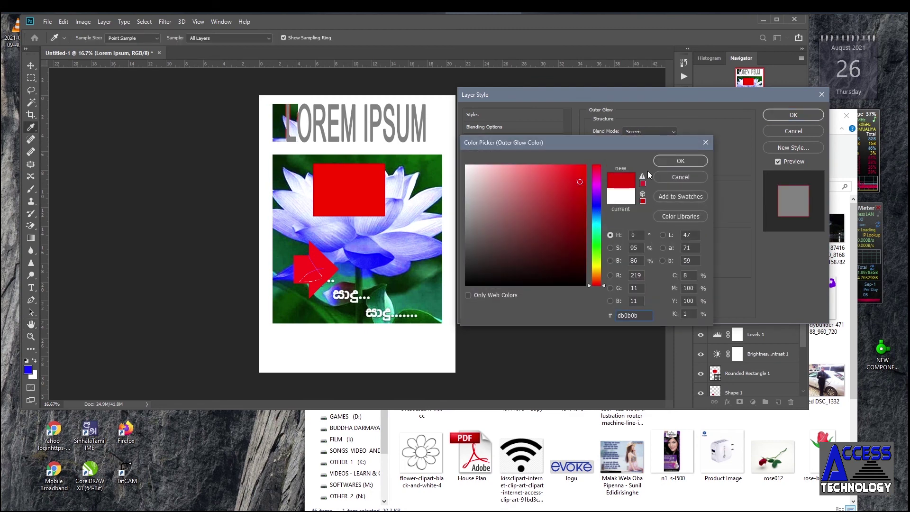
left_click(664, 164)
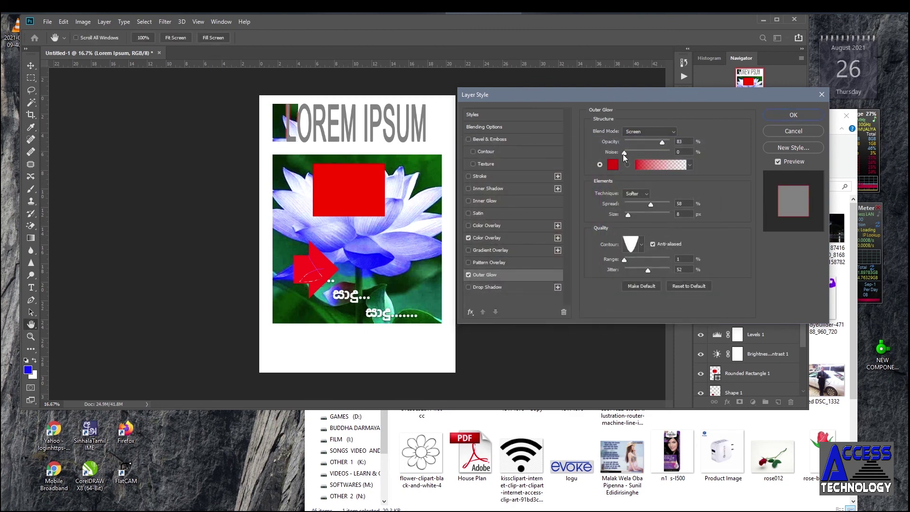
left_click_drag(624, 153, 645, 153)
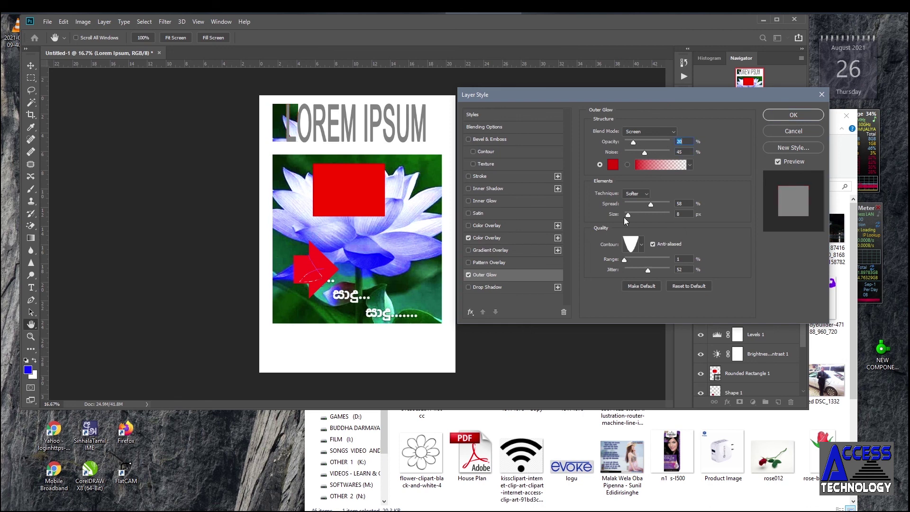
left_click(772, 131)
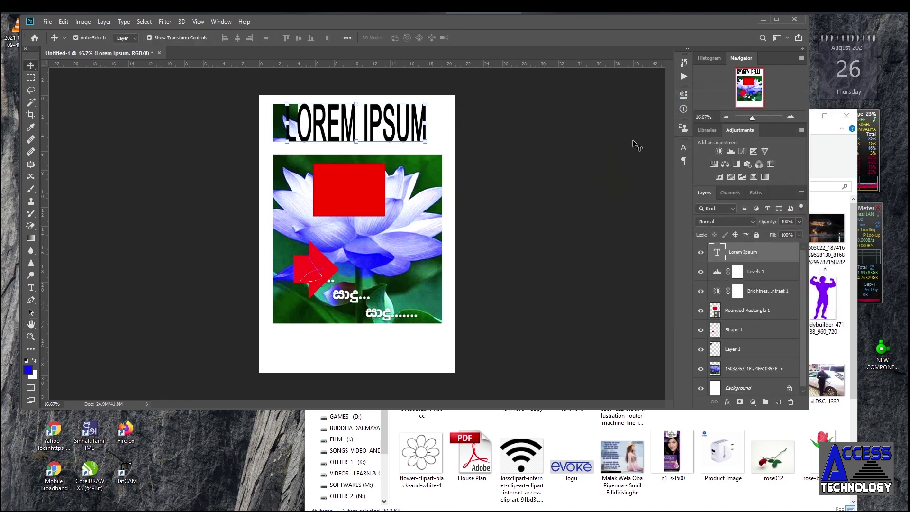